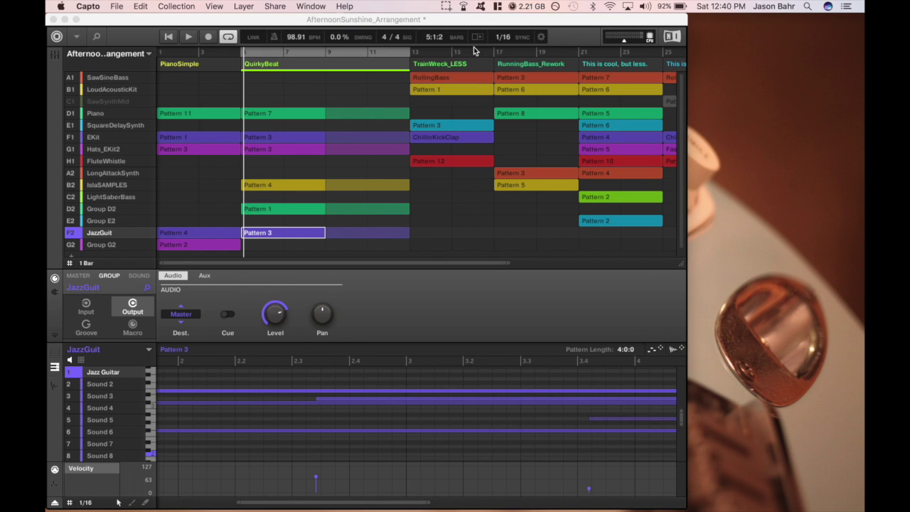
Step: Zoom Maschine to full screen, play and stop the six-scene arrangement, then shrink the window
{"action": "double_click", "coordinate": [473, 19]}
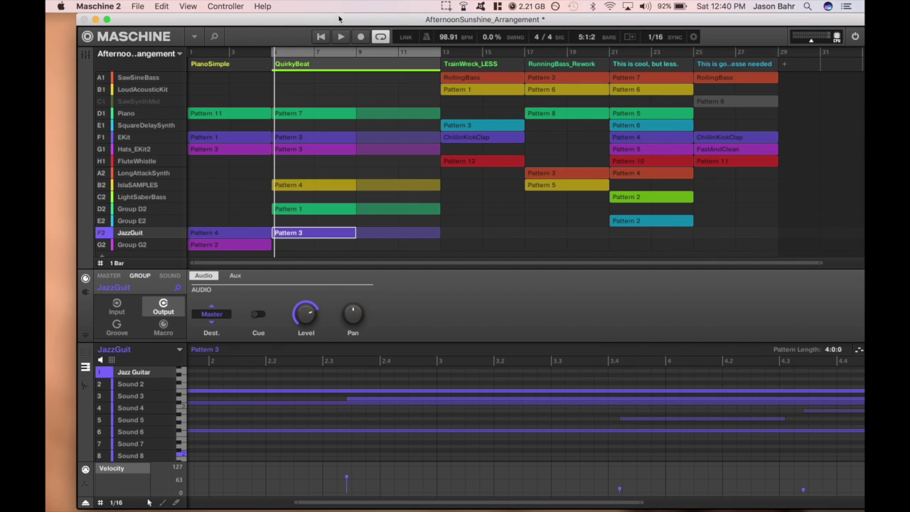
{"action": "left_click_drag", "start_coordinate": [349, 19], "coordinate": [349, 41]}
{"action": "double_click", "coordinate": [348, 41]}
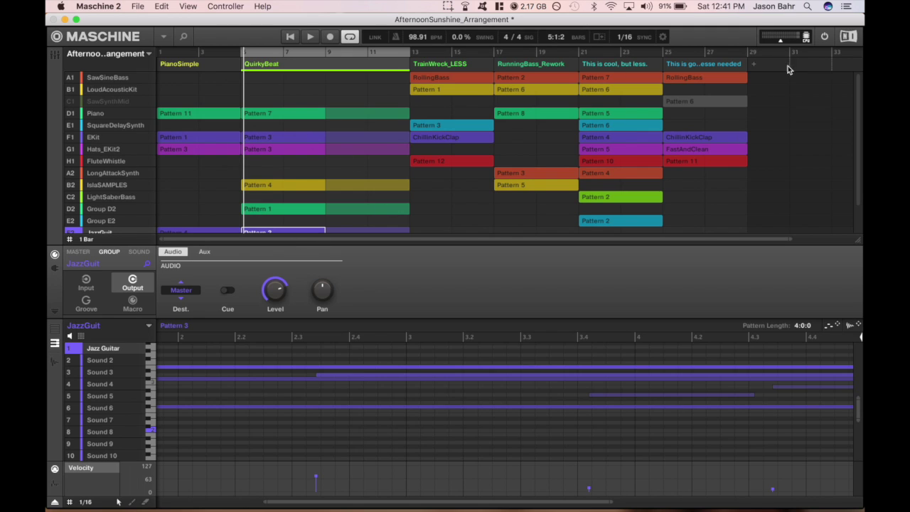
{"action": "left_click", "coordinate": [309, 37]}
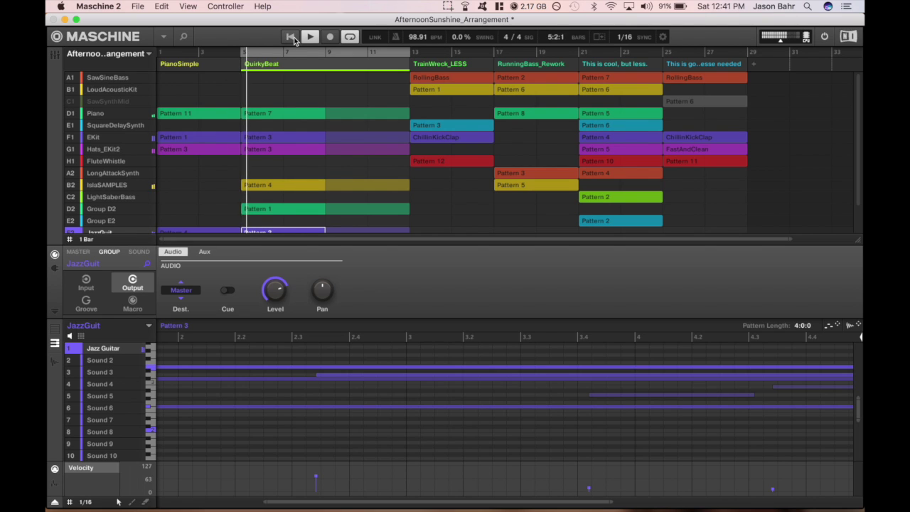
{"action": "left_click", "coordinate": [307, 39]}
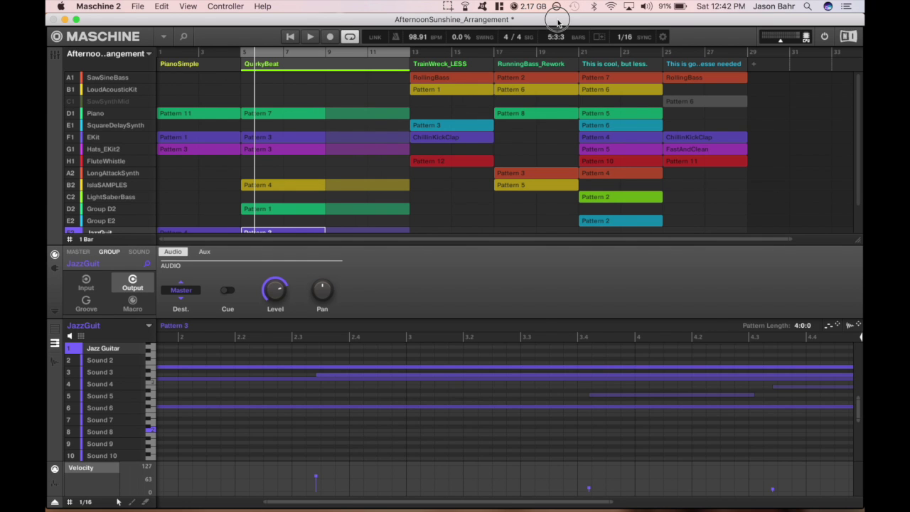
{"action": "double_click", "coordinate": [563, 17]}
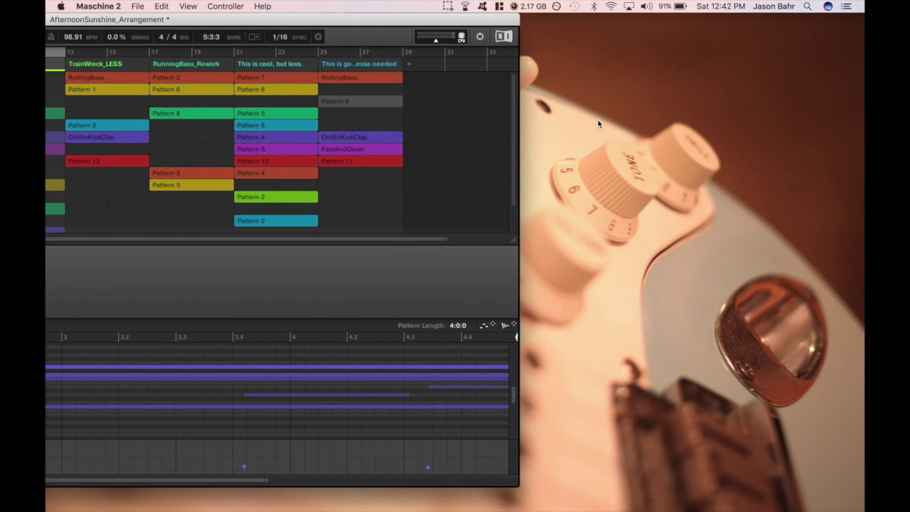
Step: Snap a Finder window to the right half and open Desktop > Maschine Audio
{"action": "left_click", "coordinate": [190, 498]}
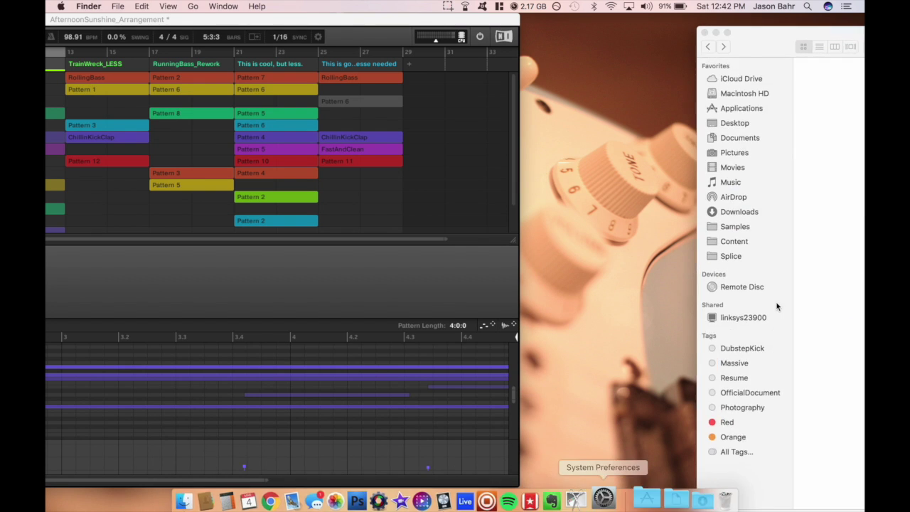
{"action": "left_click_drag", "start_coordinate": [768, 37], "coordinate": [858, 111]}
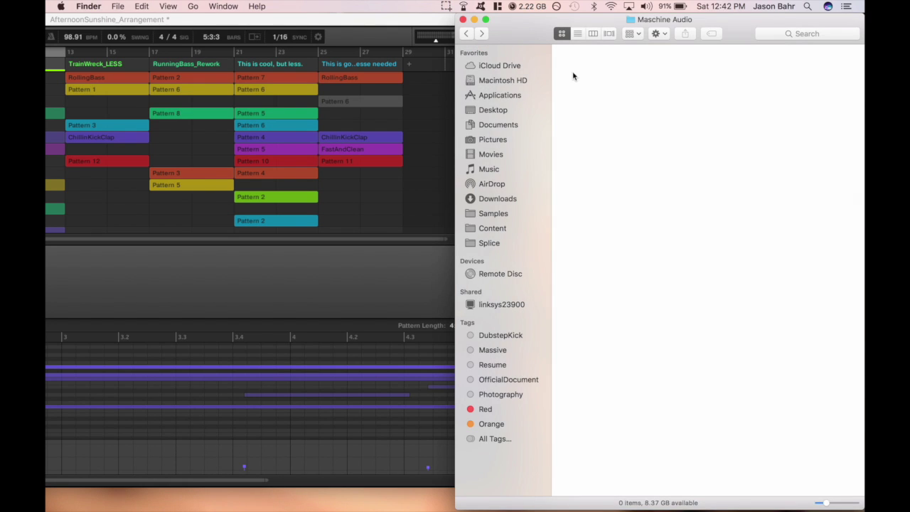
{"action": "left_click", "coordinate": [512, 110]}
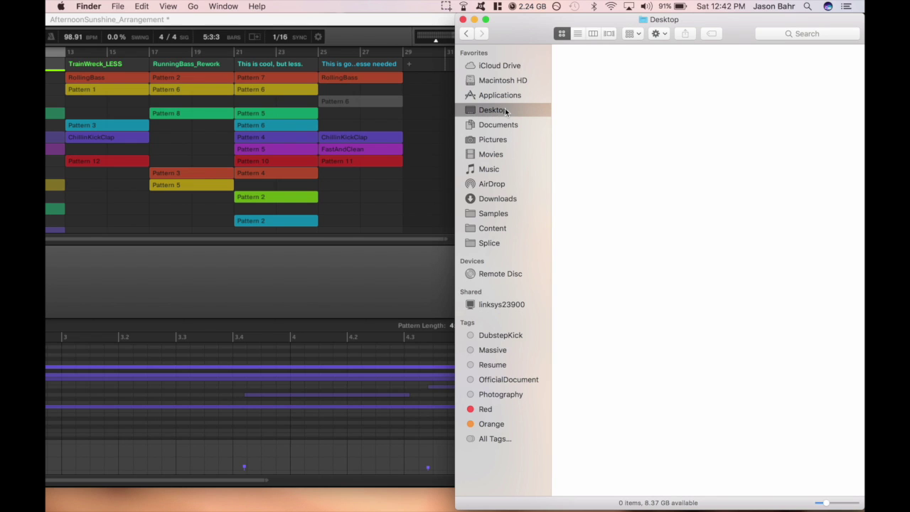
{"action": "double_click", "coordinate": [670, 207]}
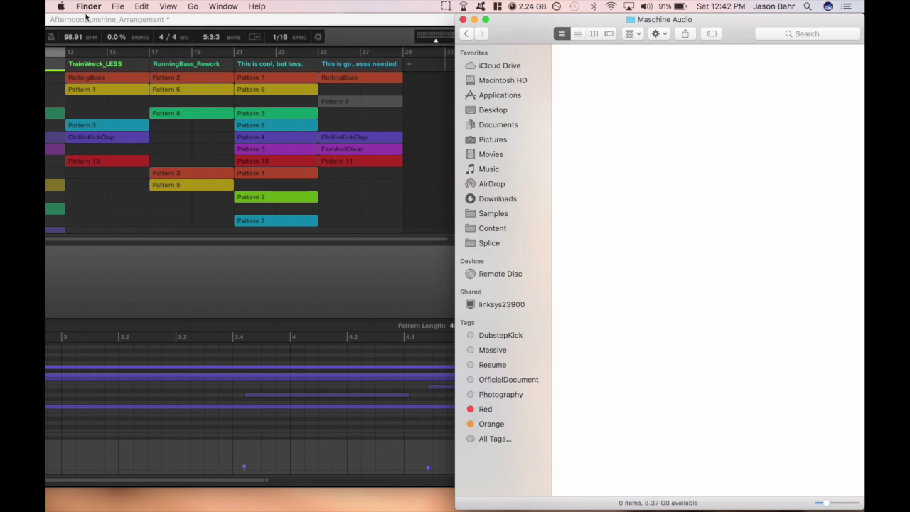
Step: Cue Maschine to the TrainWreck_LESS scene and bring up Finder's context menu for the empty folder
{"action": "left_click", "coordinate": [128, 65]}
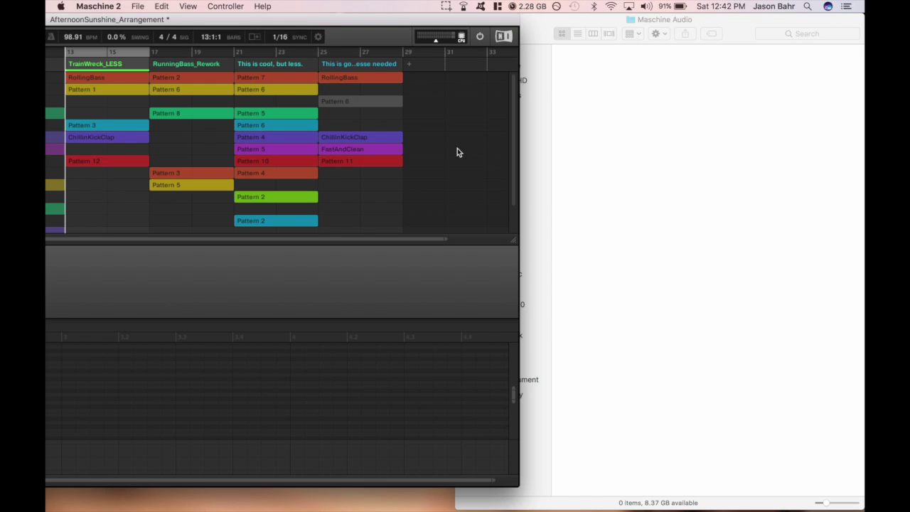
{"action": "left_click", "coordinate": [695, 171]}
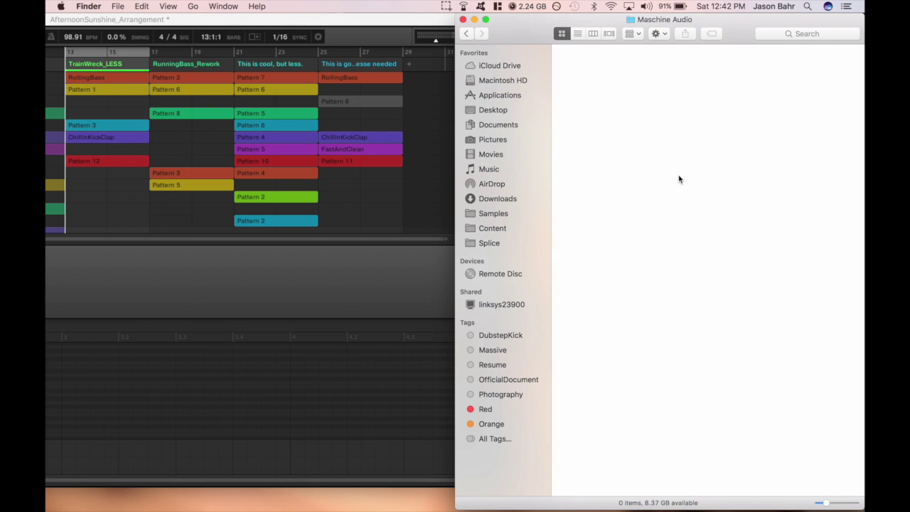
{"action": "right_click", "coordinate": [619, 100]}
Step: Create a folder named TrainWreck in Maschine Audio and cue Maschine to the last scene
{"action": "left_click", "coordinate": [644, 105]}
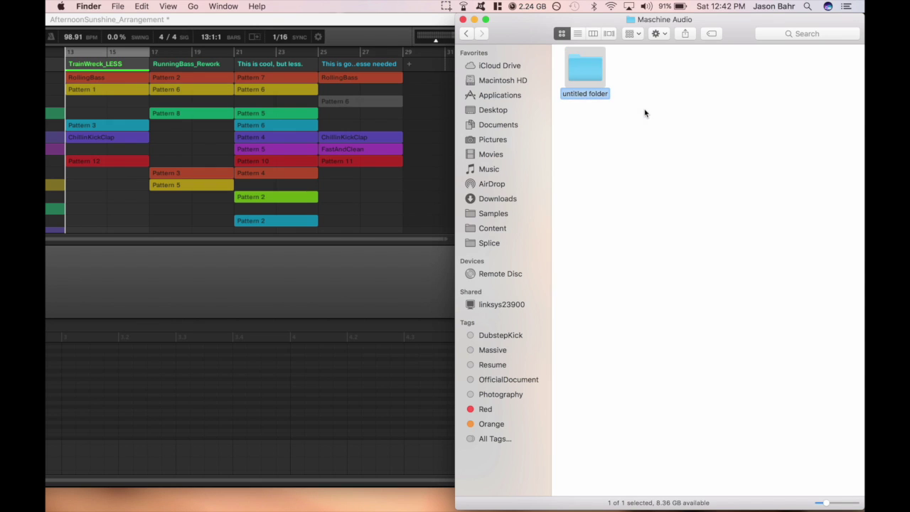
{"action": "type", "text": "TrainWreck"}
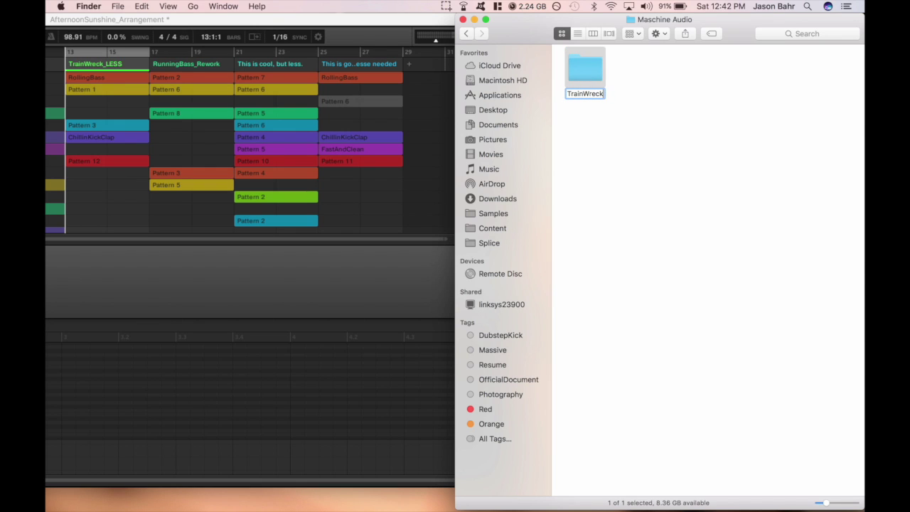
{"action": "left_click", "coordinate": [702, 141]}
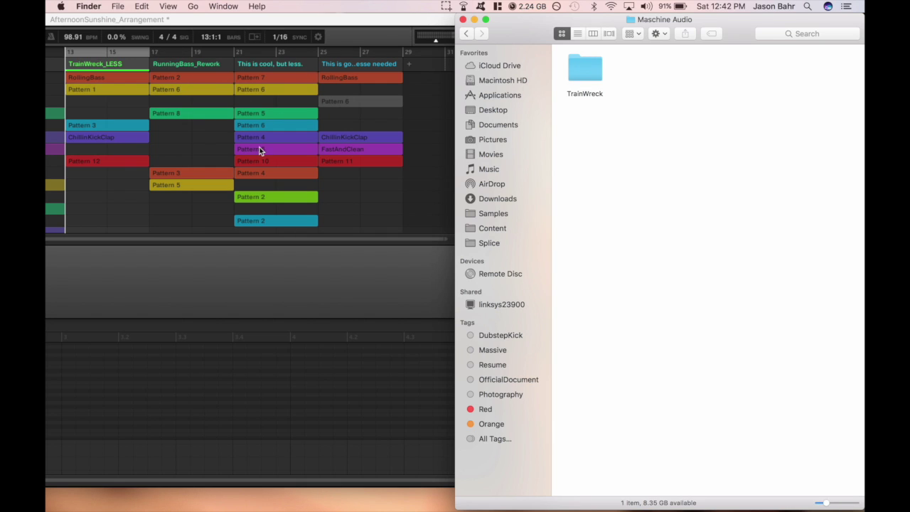
{"action": "left_click", "coordinate": [363, 71]}
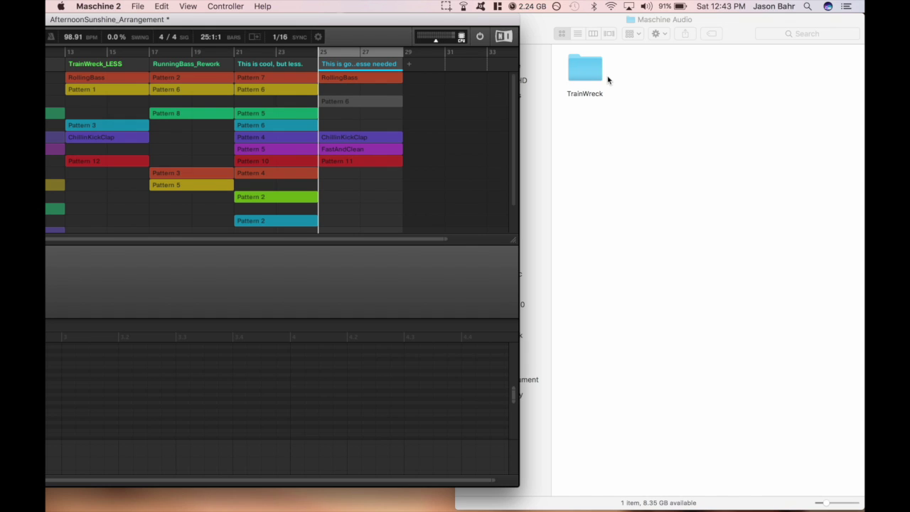
Step: Add a second new folder in Maschine Audio and name it Scene 2
{"action": "right_click", "coordinate": [653, 75]}
{"action": "left_click", "coordinate": [659, 80]}
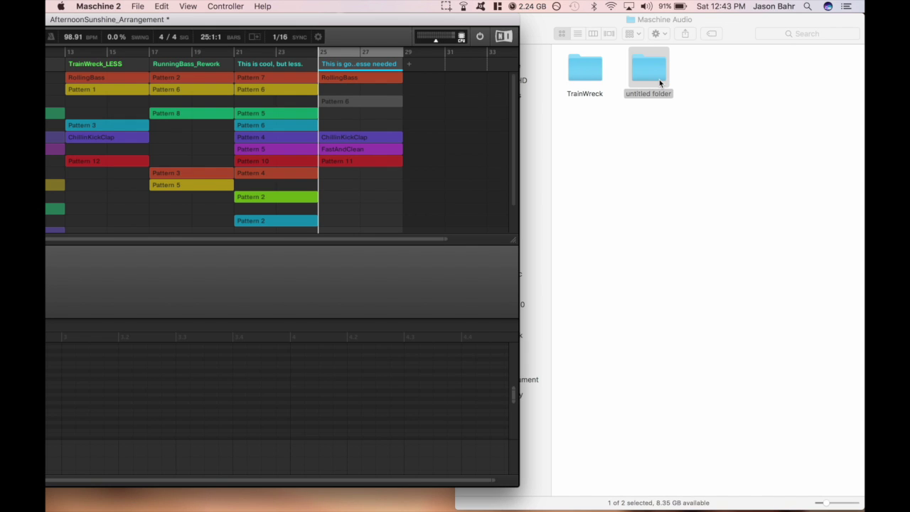
{"action": "left_click", "coordinate": [650, 93]}
{"action": "key", "text": "Return"}
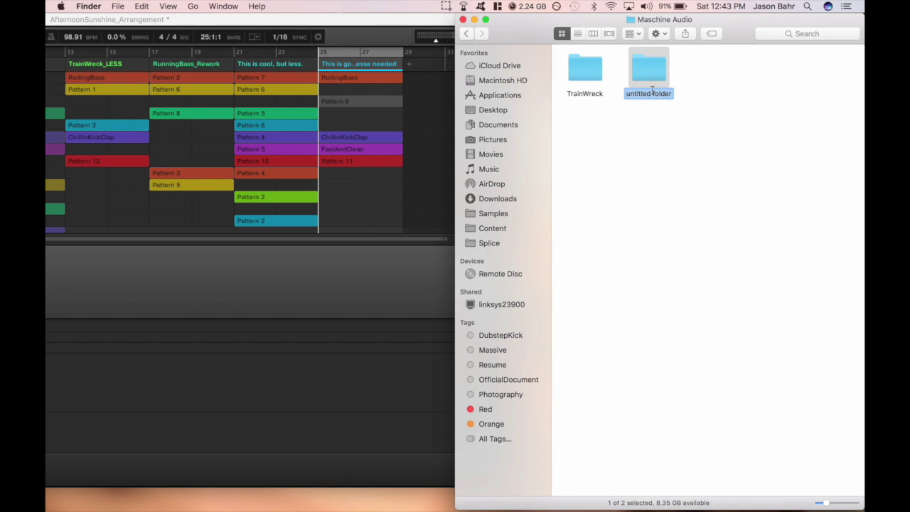
{"action": "type", "text": "Scene 2"}
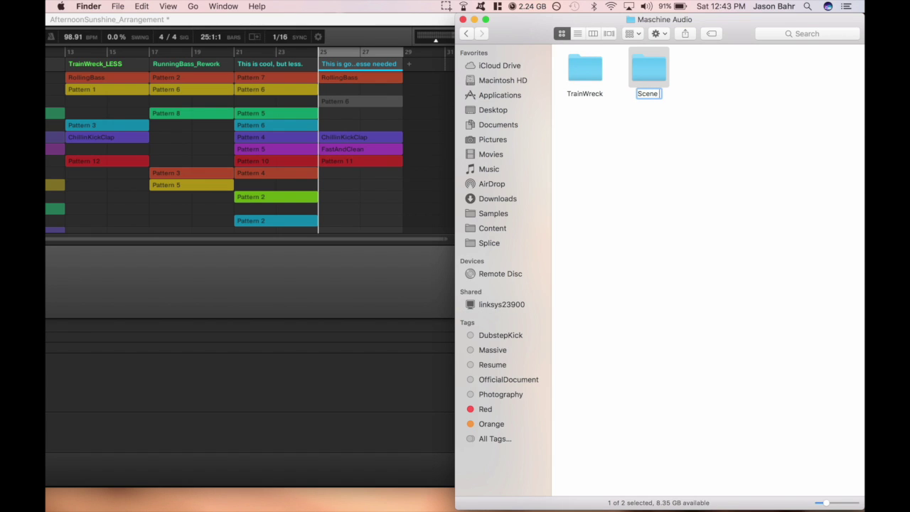
{"action": "key", "text": "Return"}
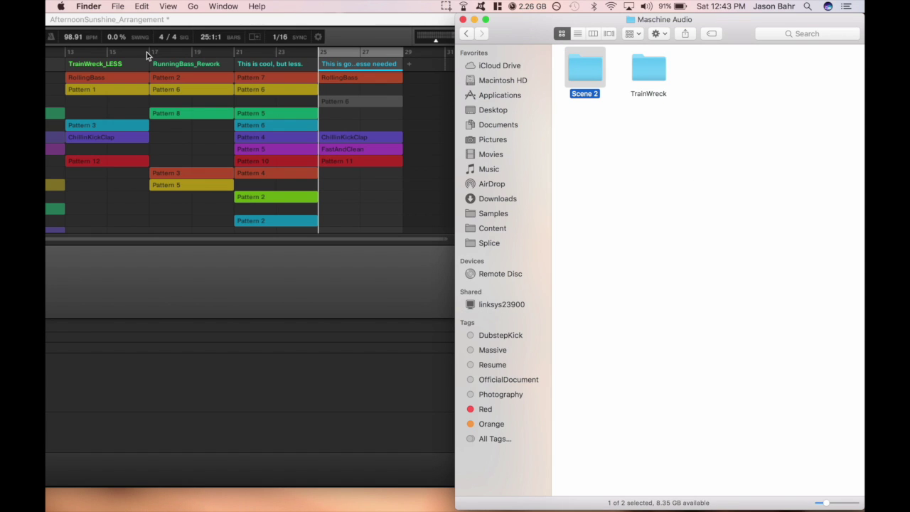
Step: Select the TrainWreck folder and open TrainWreck_LESS's RollingBass pattern in Maschine
{"action": "left_click", "coordinate": [662, 74]}
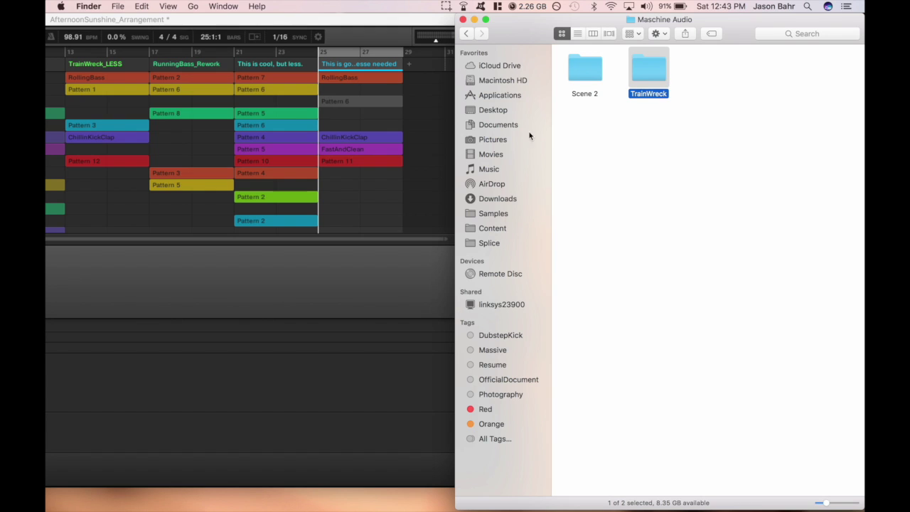
{"action": "left_click", "coordinate": [403, 19]}
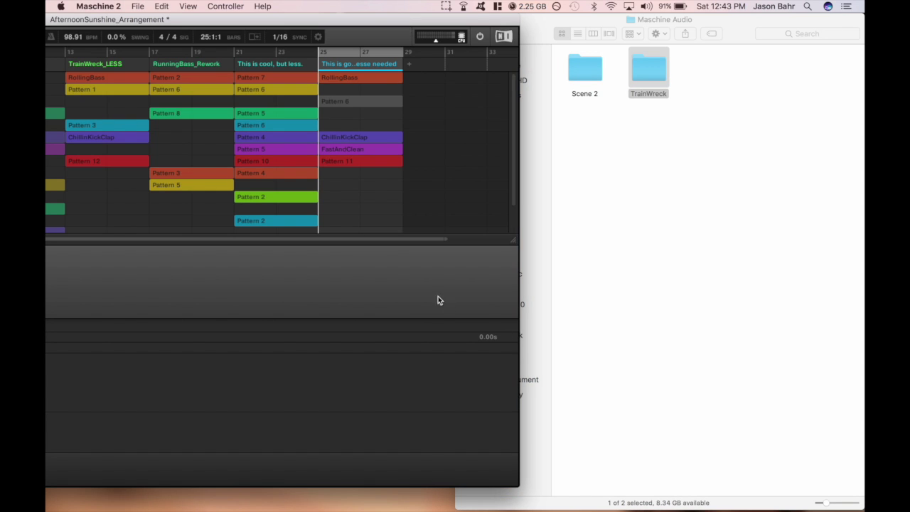
{"action": "left_click", "coordinate": [117, 78]}
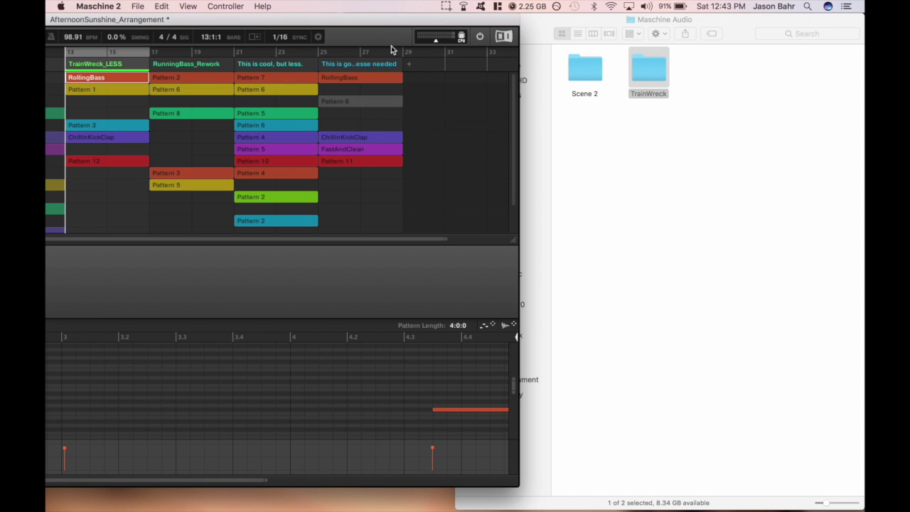
Step: Maximize Maschine with the RollingBass pattern open and try dragging it out as audio
{"action": "double_click", "coordinate": [391, 19]}
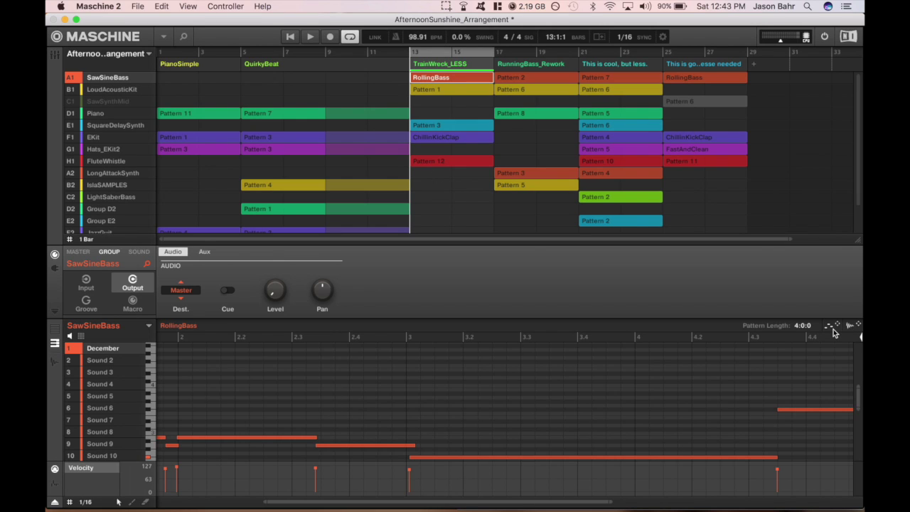
{"action": "mouse_move", "coordinate": [833, 329]}
{"action": "left_mouse_down"}
{"action": "mouse_move", "coordinate": [794, 274]}
{"action": "mouse_move", "coordinate": [836, 329]}
{"action": "left_mouse_up"}
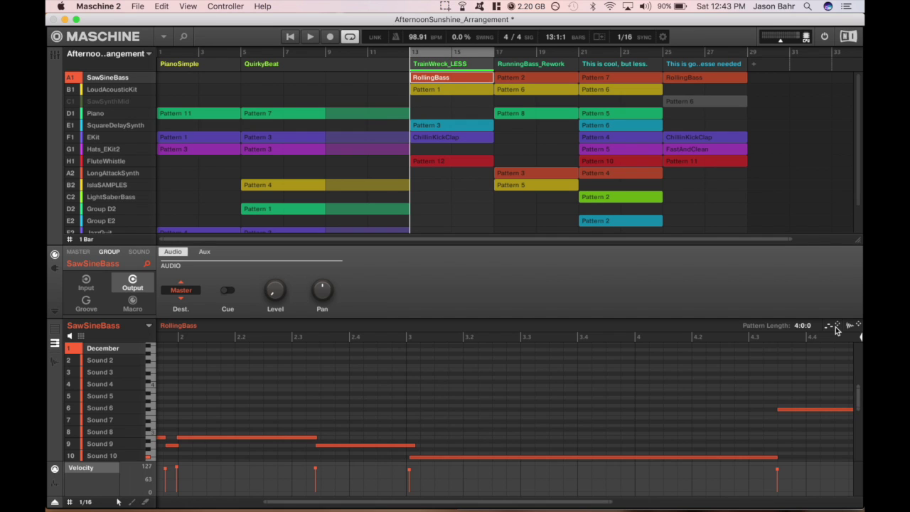
{"action": "left_click_drag", "start_coordinate": [836, 329], "coordinate": [798, 292]}
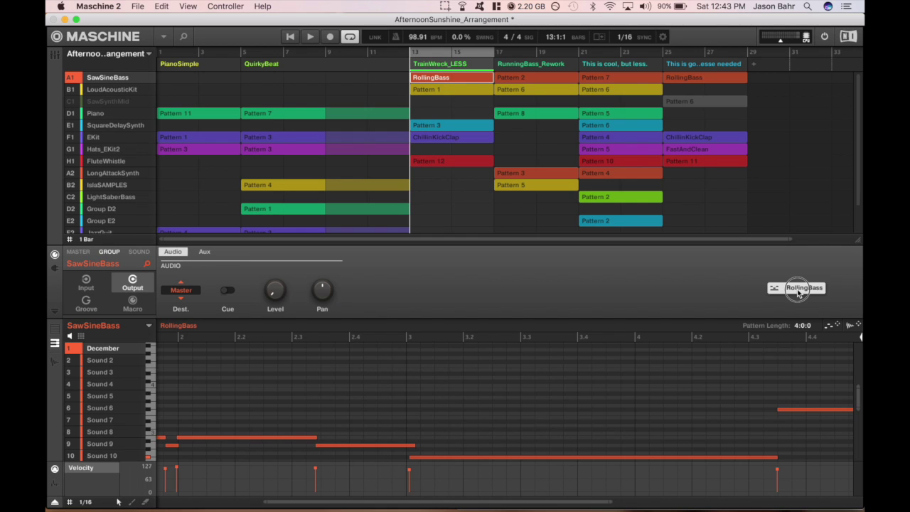
{"action": "mouse_move", "coordinate": [798, 292]}
{"action": "left_mouse_down"}
{"action": "mouse_move", "coordinate": [829, 325]}
{"action": "mouse_move", "coordinate": [802, 298]}
{"action": "left_mouse_up"}
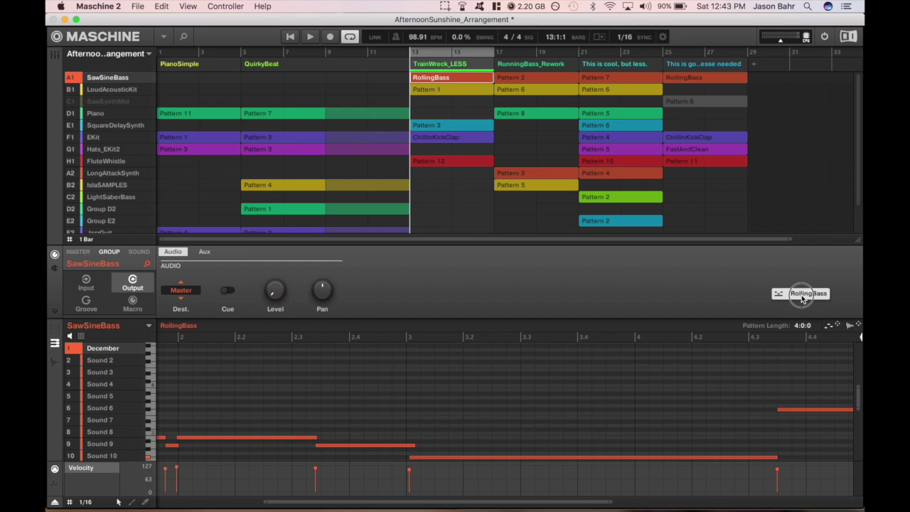
{"action": "mouse_move", "coordinate": [802, 299]}
{"action": "left_mouse_down"}
{"action": "mouse_move", "coordinate": [828, 329]}
{"action": "mouse_move", "coordinate": [813, 292]}
{"action": "left_mouse_up"}
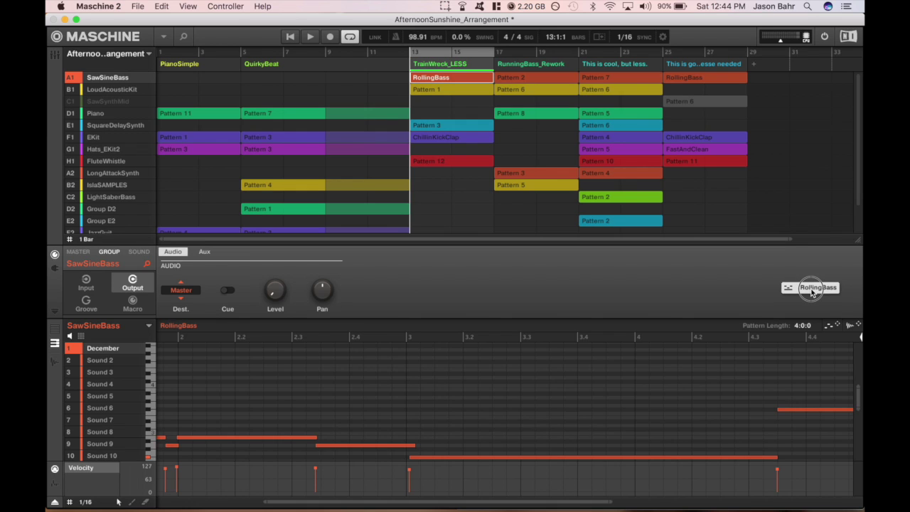
{"action": "left_click_drag", "start_coordinate": [813, 293], "coordinate": [832, 328]}
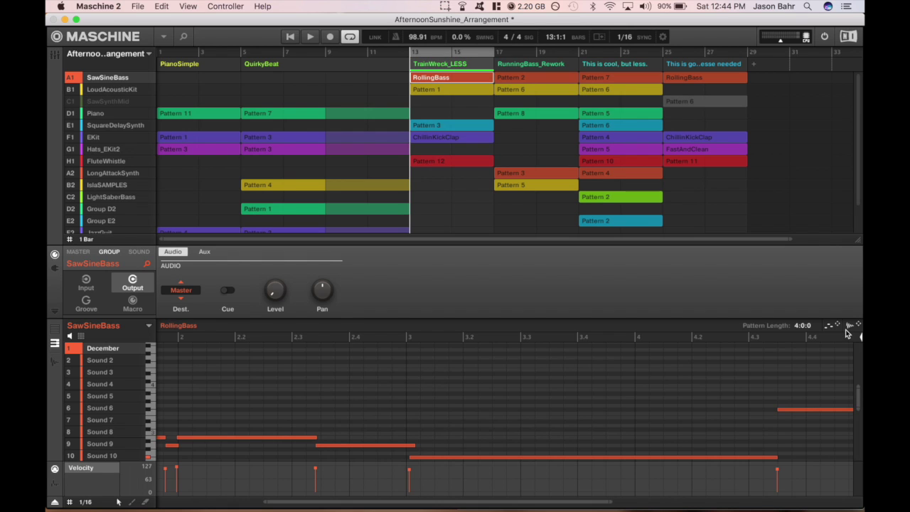
{"action": "mouse_move", "coordinate": [850, 329]}
{"action": "left_mouse_down"}
{"action": "mouse_move", "coordinate": [818, 297]}
{"action": "mouse_move", "coordinate": [853, 333]}
{"action": "left_mouse_up"}
Step: Move Maschine left and export the RollingBass and Pattern 1 audio into the TrainWreck folder
{"action": "left_click_drag", "start_coordinate": [561, 27], "coordinate": [306, 30]}
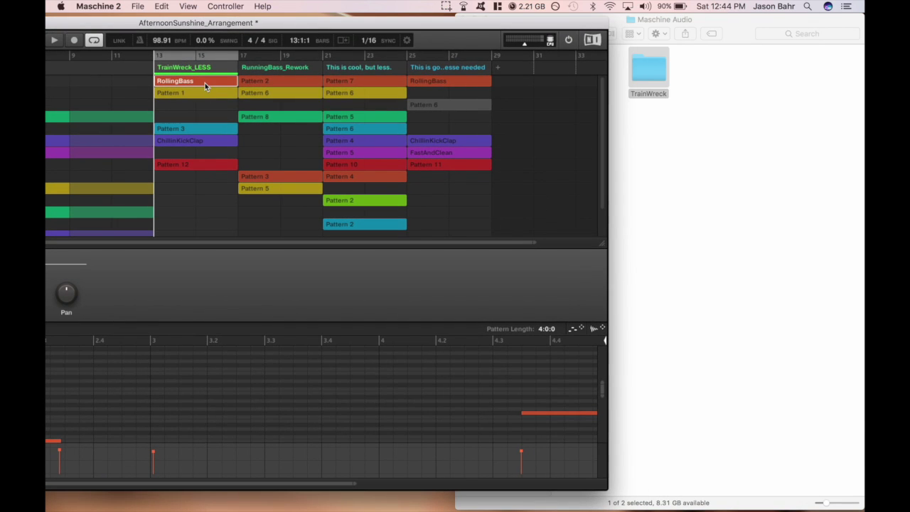
{"action": "left_click_drag", "start_coordinate": [599, 329], "coordinate": [654, 68]}
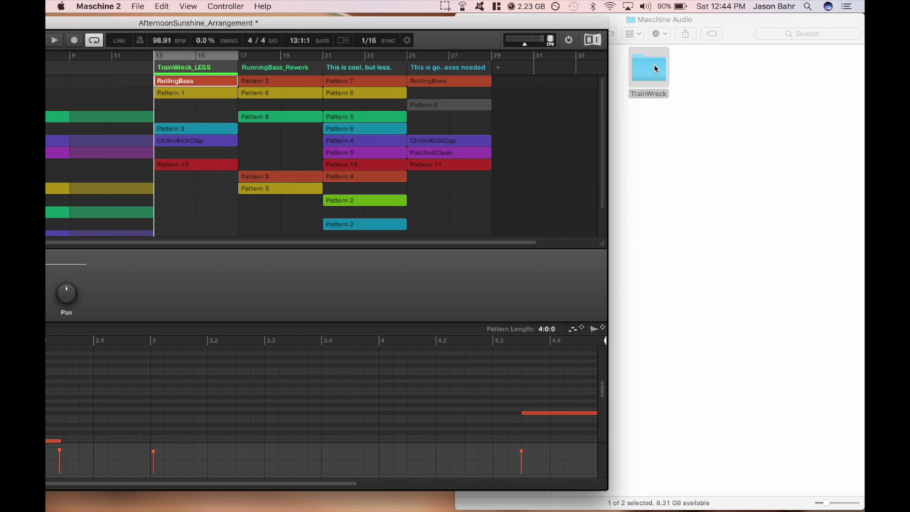
{"action": "left_click", "coordinate": [223, 94]}
{"action": "left_click_drag", "start_coordinate": [596, 329], "coordinate": [650, 75]}
Step: Export Pattern 3, ChillinKickClap and Pattern 12 as audio into the TrainWreck folder
{"action": "left_click", "coordinate": [190, 128]}
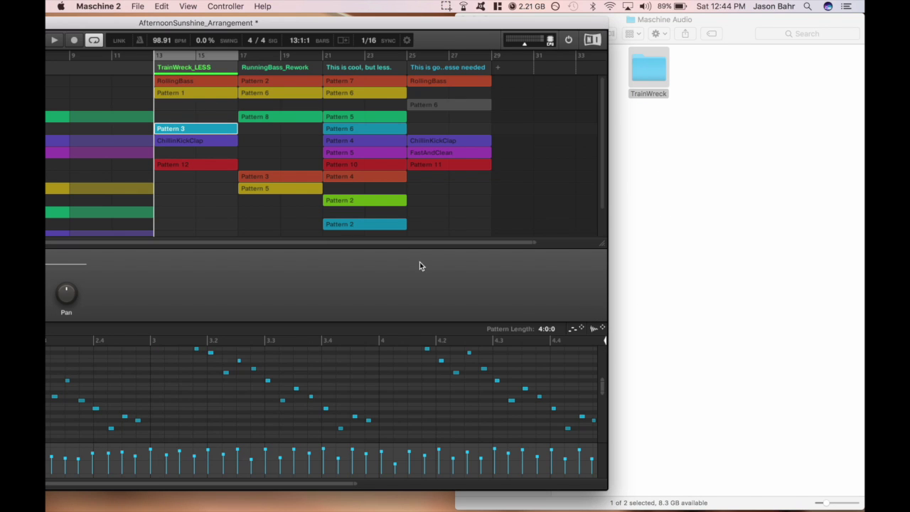
{"action": "left_click_drag", "start_coordinate": [596, 327], "coordinate": [655, 76]}
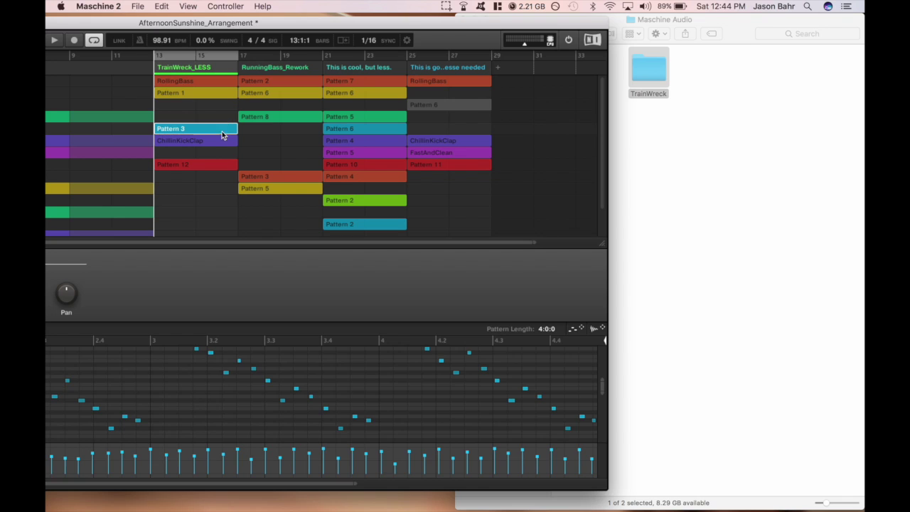
{"action": "left_click", "coordinate": [211, 150]}
{"action": "left_click", "coordinate": [224, 143]}
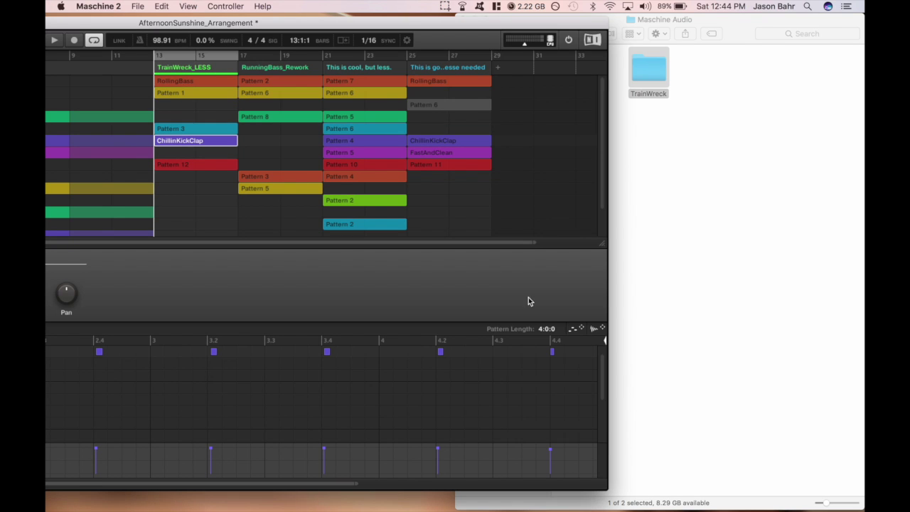
{"action": "left_click_drag", "start_coordinate": [591, 329], "coordinate": [651, 73]}
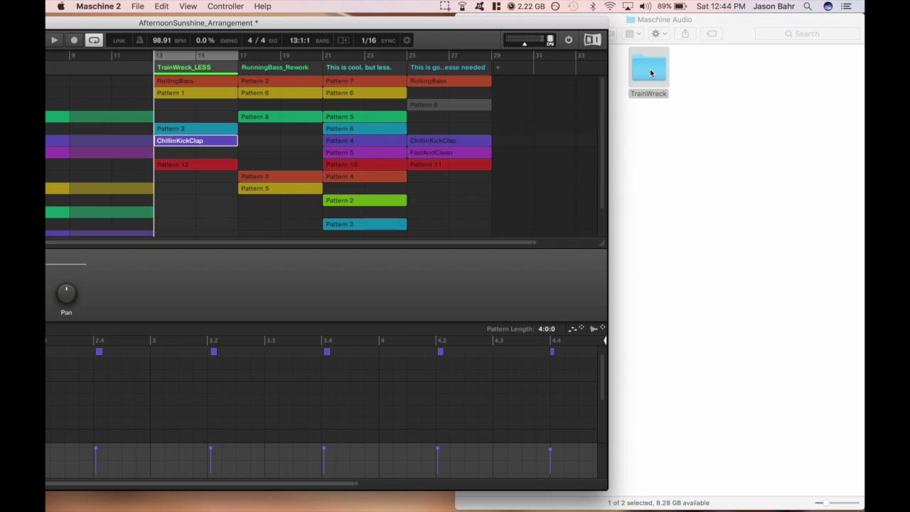
{"action": "left_click", "coordinate": [208, 165]}
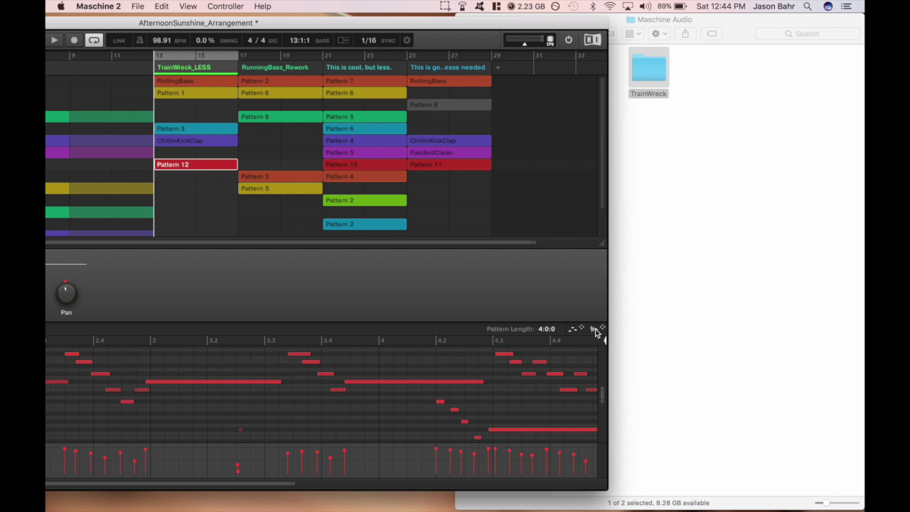
{"action": "left_click_drag", "start_coordinate": [596, 332], "coordinate": [652, 90]}
{"action": "left_click", "coordinate": [718, 207]}
Step: Export the last scene's RollingBass clip as audio into the Scene 2 folder
{"action": "left_click", "coordinate": [427, 83]}
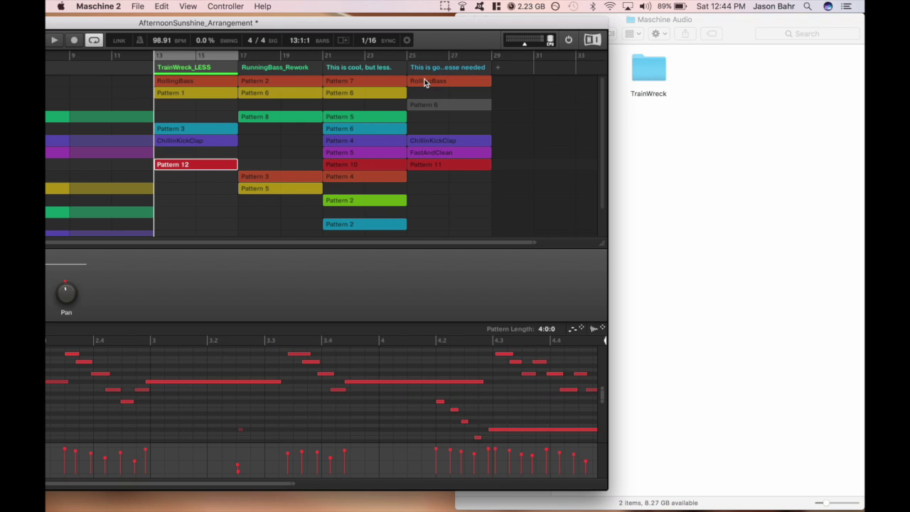
{"action": "left_click", "coordinate": [427, 83]}
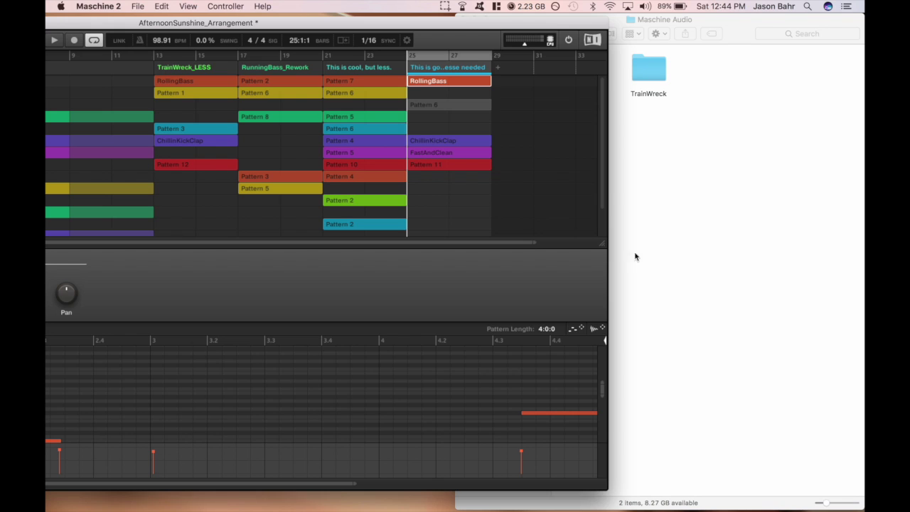
{"action": "left_click", "coordinate": [737, 27]}
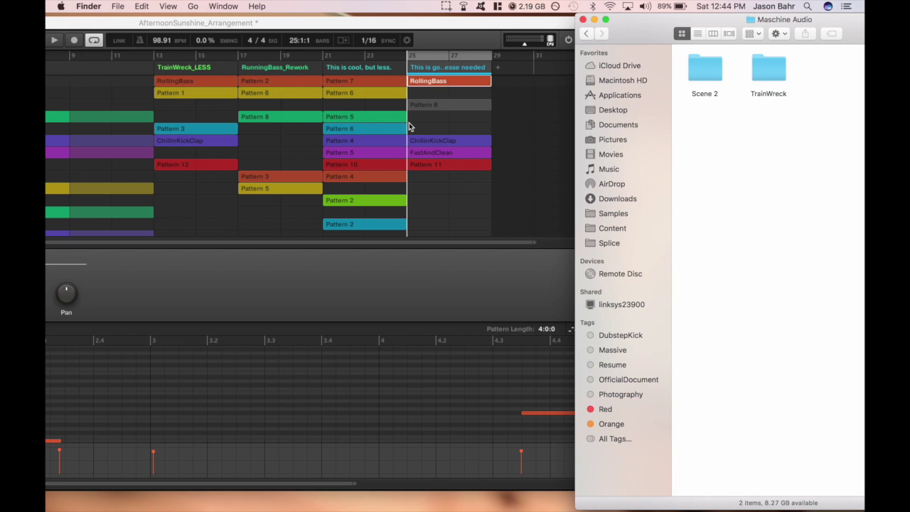
{"action": "left_click", "coordinate": [442, 81]}
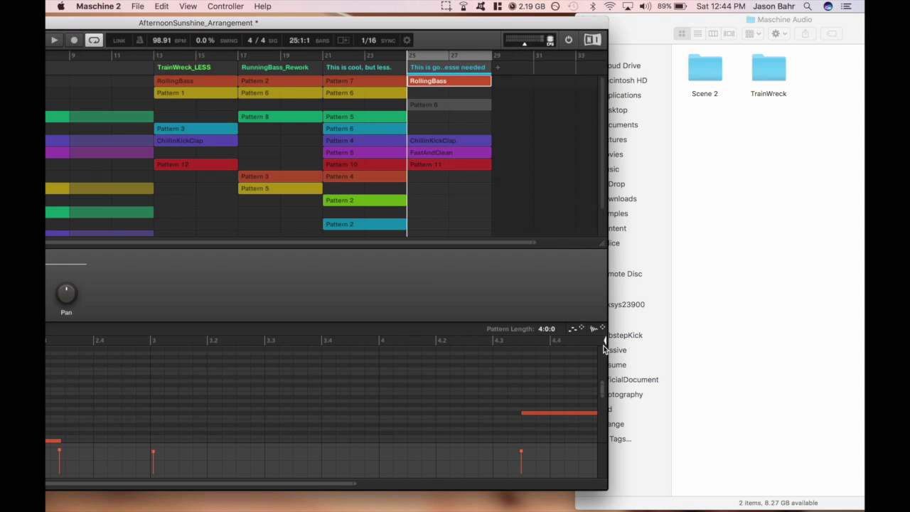
{"action": "left_click_drag", "start_coordinate": [596, 326], "coordinate": [708, 77]}
Step: Export the last scene's ChillinKickClap and Pattern 11 clips into Scene 2
{"action": "left_click", "coordinate": [439, 140]}
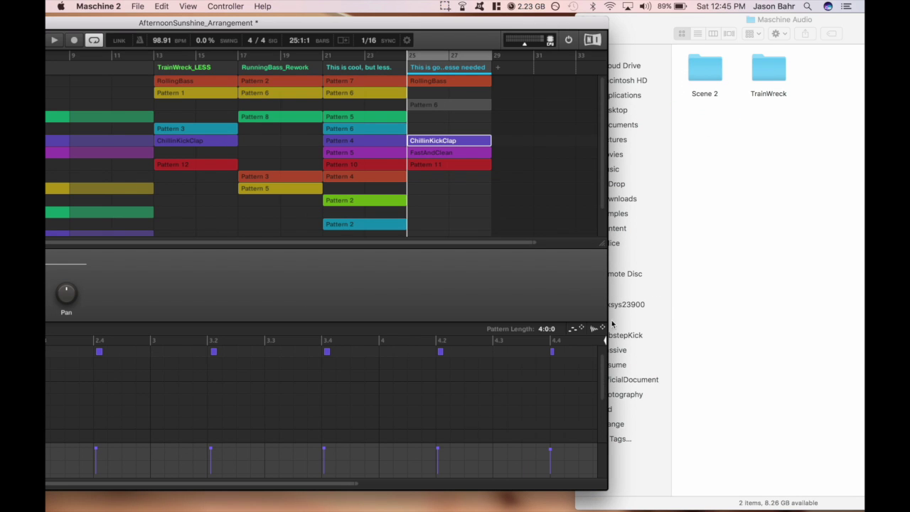
{"action": "left_click_drag", "start_coordinate": [596, 328], "coordinate": [704, 77]}
{"action": "left_click", "coordinate": [454, 152]}
{"action": "left_click", "coordinate": [449, 165]}
{"action": "left_click_drag", "start_coordinate": [595, 328], "coordinate": [708, 75]}
Step: Minimize the Maschine window and leave Finder as the active window
{"action": "left_click", "coordinate": [661, 240]}
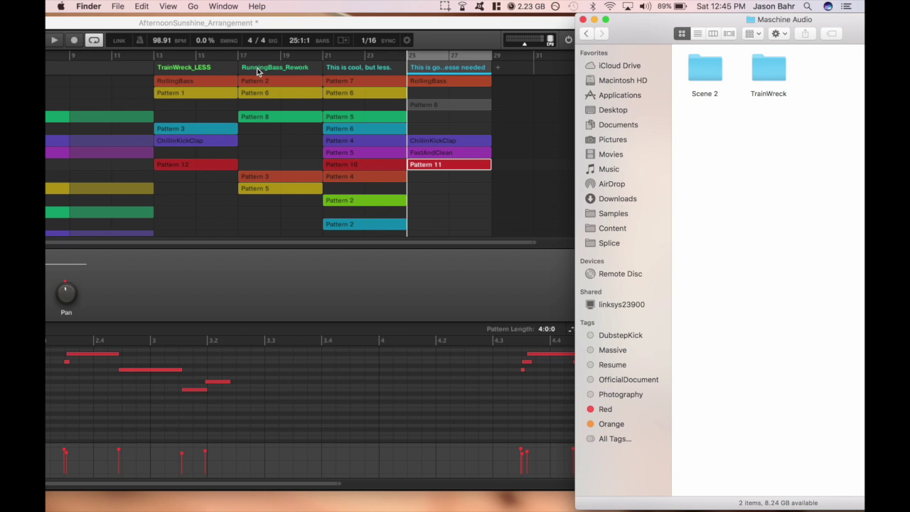
{"action": "double_click", "coordinate": [335, 23]}
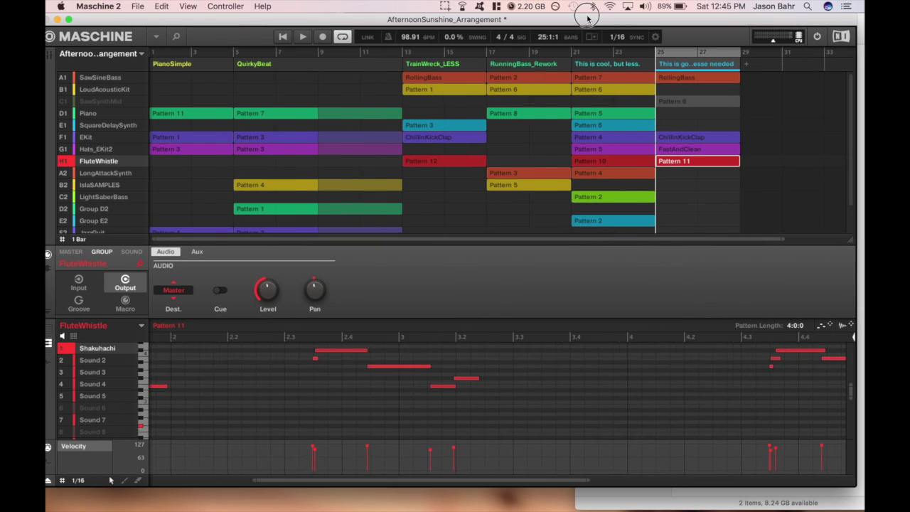
{"action": "left_click", "coordinate": [73, 23]}
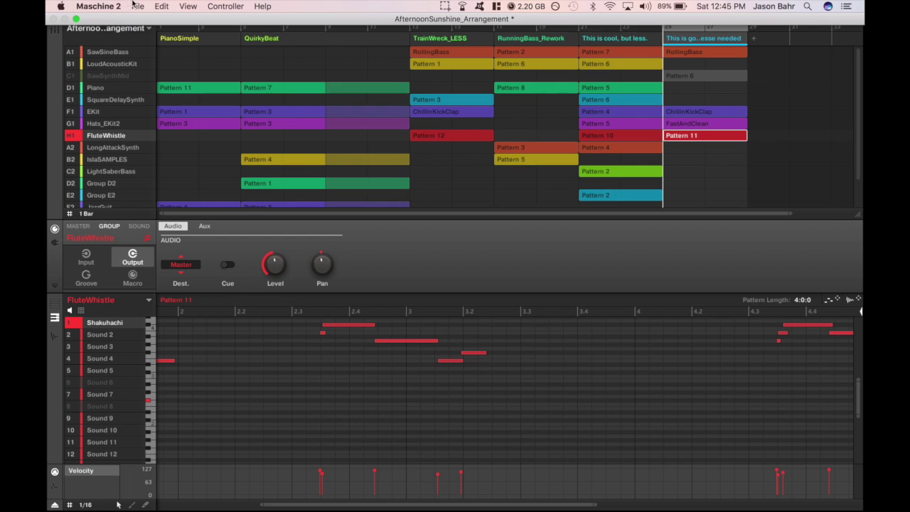
{"action": "left_click", "coordinate": [77, 19]}
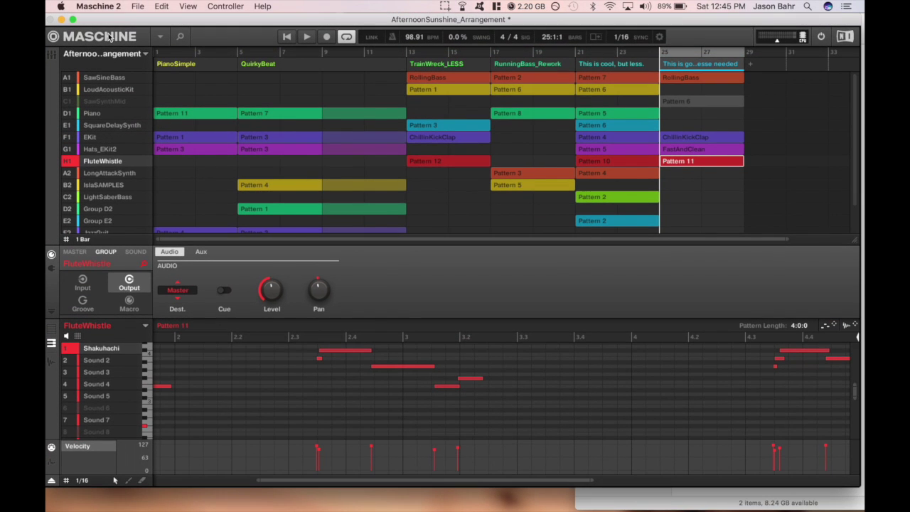
{"action": "left_click", "coordinate": [66, 20]}
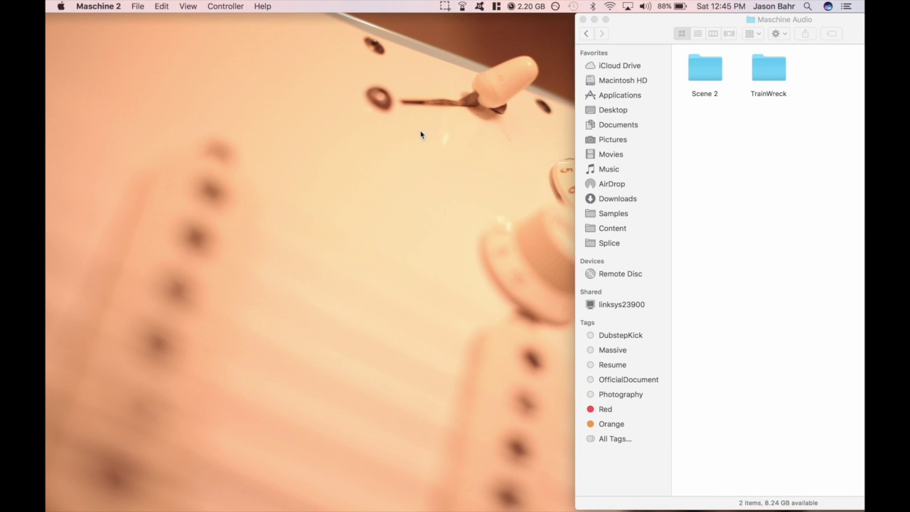
{"action": "left_click", "coordinate": [643, 26]}
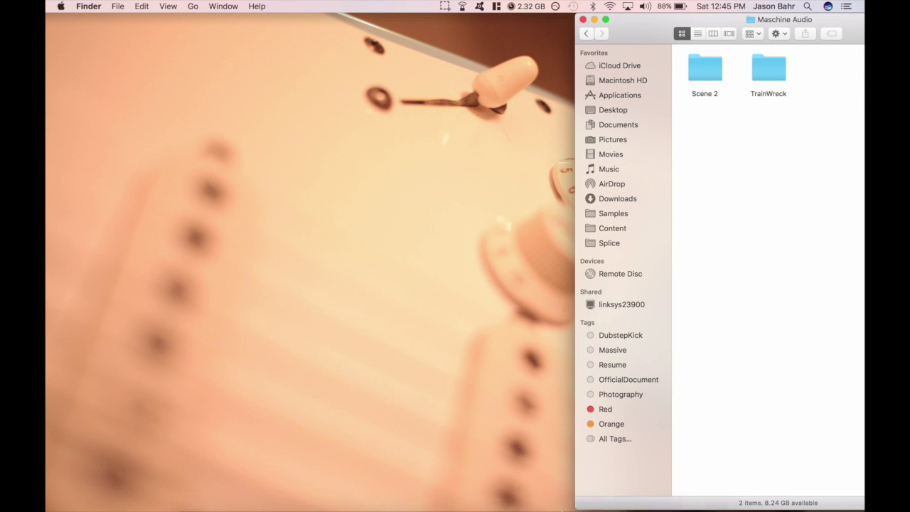
Step: Launch Logic Pro X and create a new project with one audio track
{"action": "mouse_move", "coordinate": [569, 504]}
{"action": "left_click", "coordinate": [455, 501]}
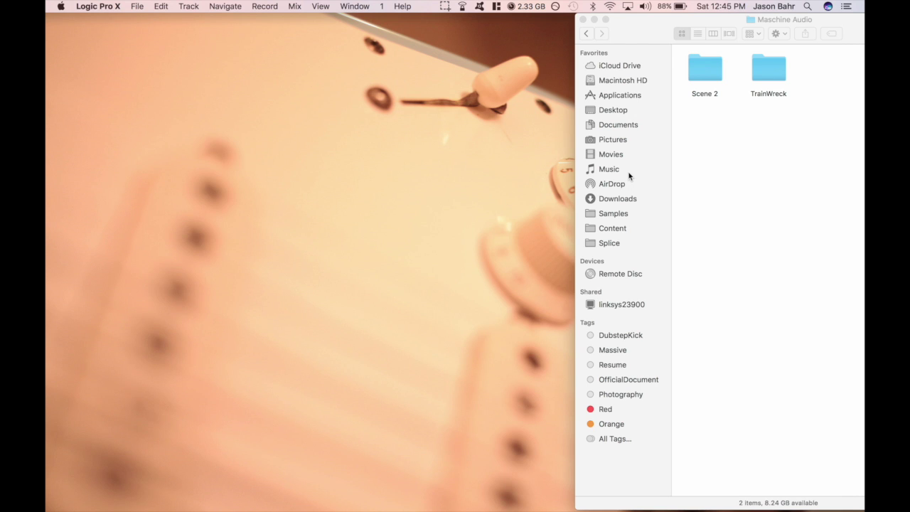
{"action": "mouse_move", "coordinate": [499, 505]}
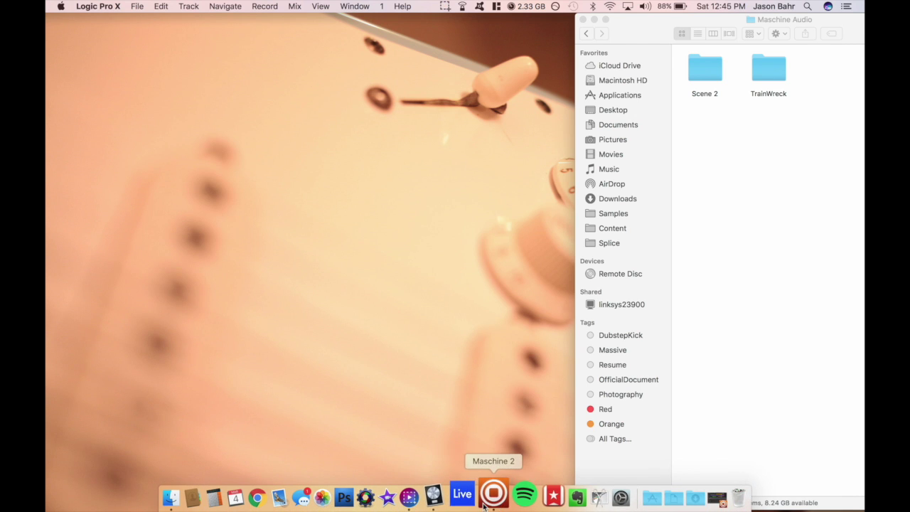
{"action": "left_click", "coordinate": [453, 497]}
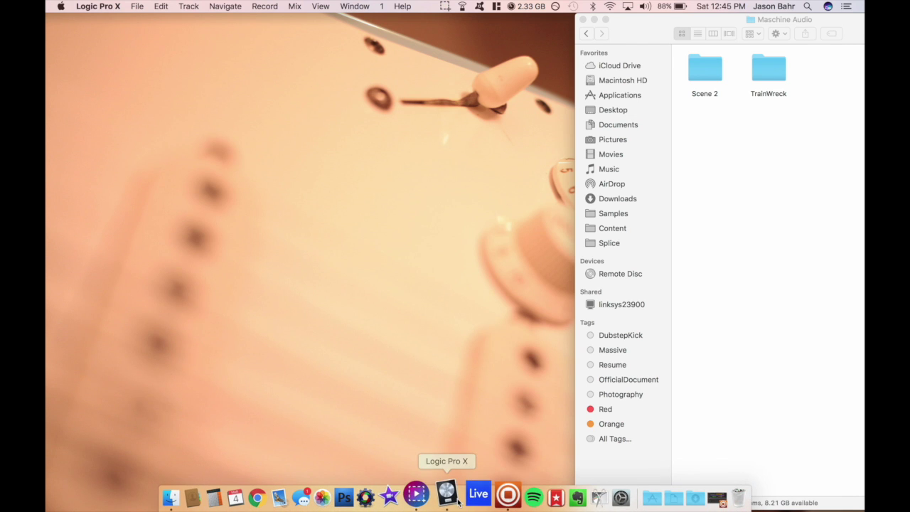
{"action": "left_click", "coordinate": [142, 6]}
{"action": "left_click", "coordinate": [142, 22]}
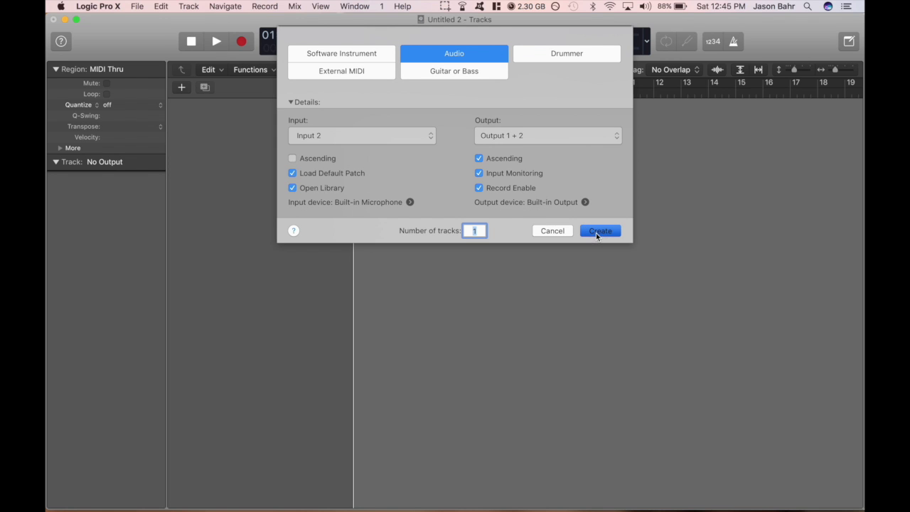
{"action": "key", "text": "Return"}
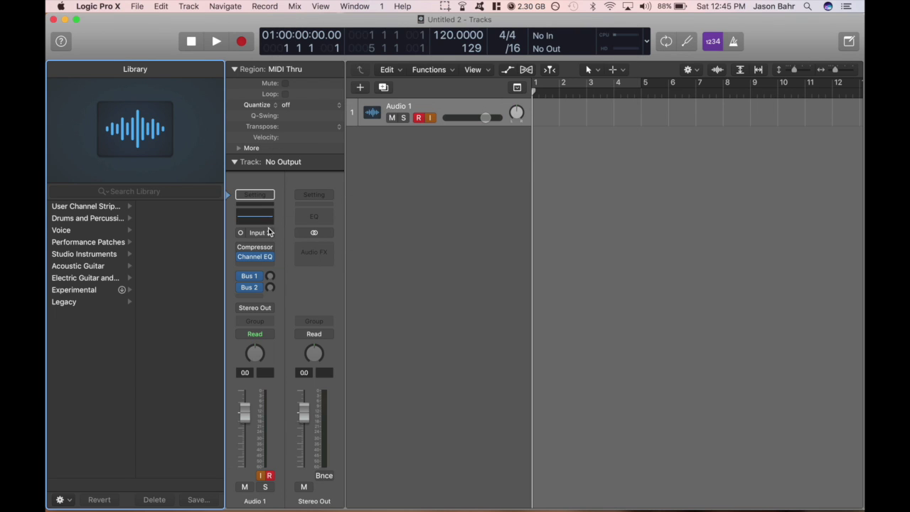
Step: Set Audio 1's input to No Input, dismiss the alert, and move Logic aside
{"action": "left_click", "coordinate": [270, 232]}
{"action": "left_click", "coordinate": [270, 233]}
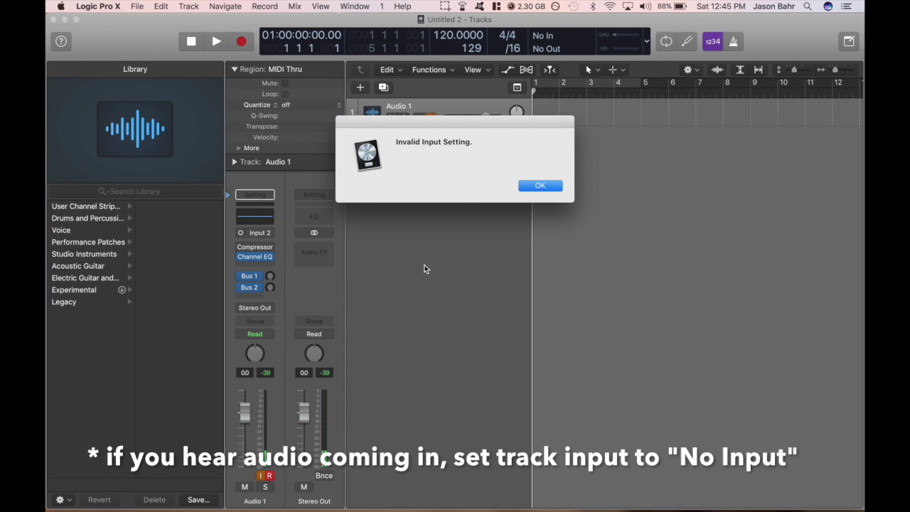
{"action": "left_click", "coordinate": [548, 186]}
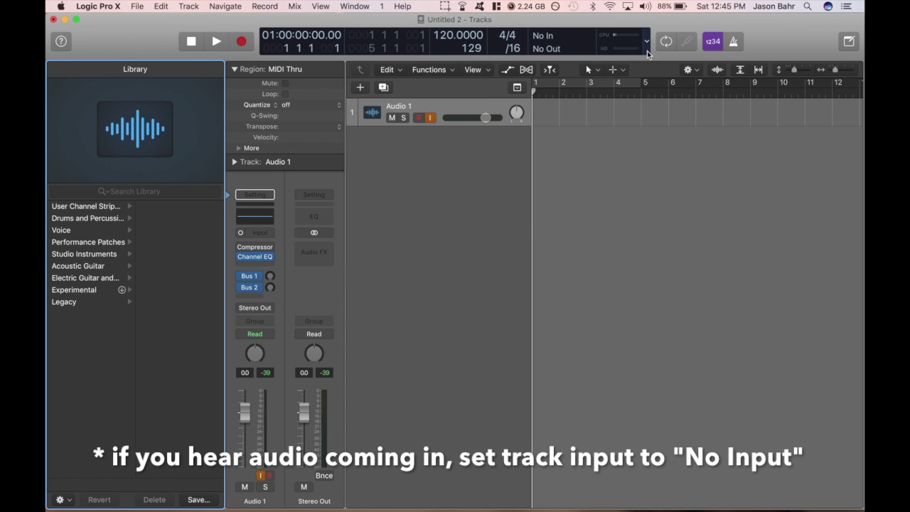
{"action": "left_click_drag", "start_coordinate": [614, 20], "coordinate": [699, 115]}
Step: Bring Maschine forward to read its 98.91 BPM tempo
{"action": "mouse_move", "coordinate": [693, 507]}
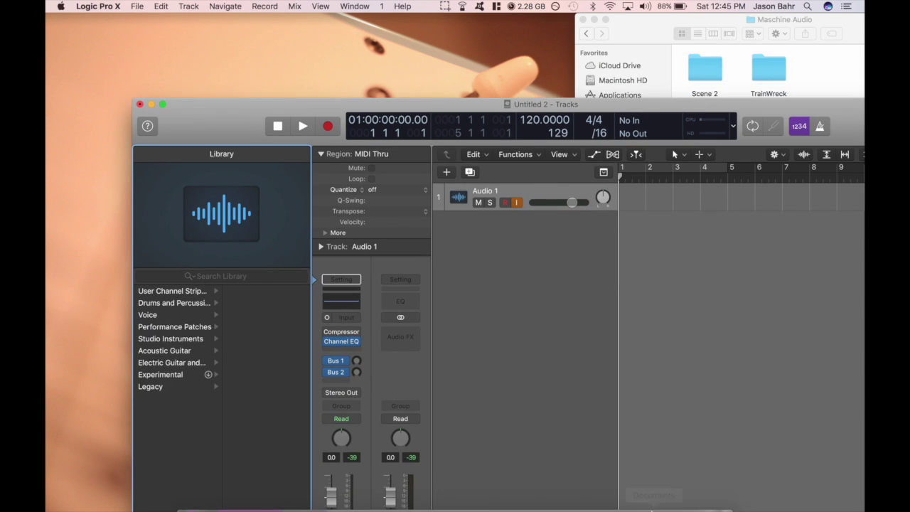
{"action": "left_click", "coordinate": [695, 502]}
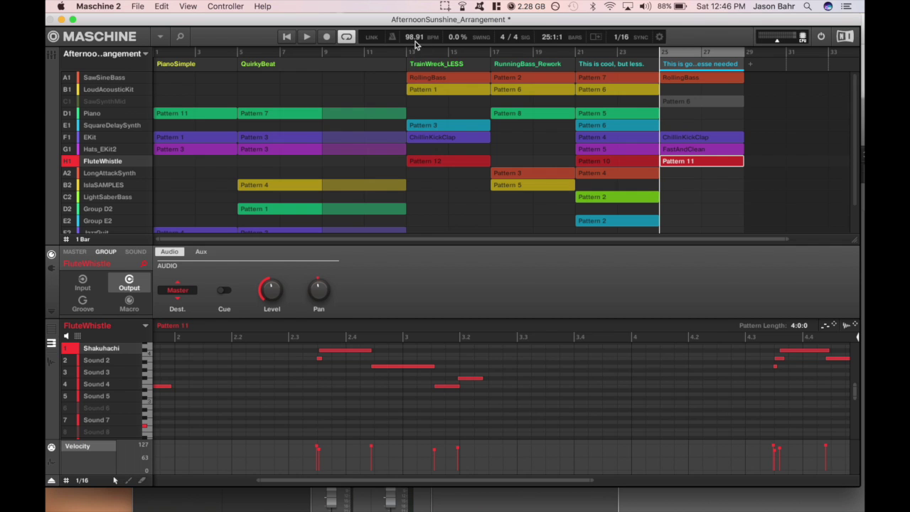
{"action": "left_click_drag", "start_coordinate": [547, 19], "coordinate": [476, 268]}
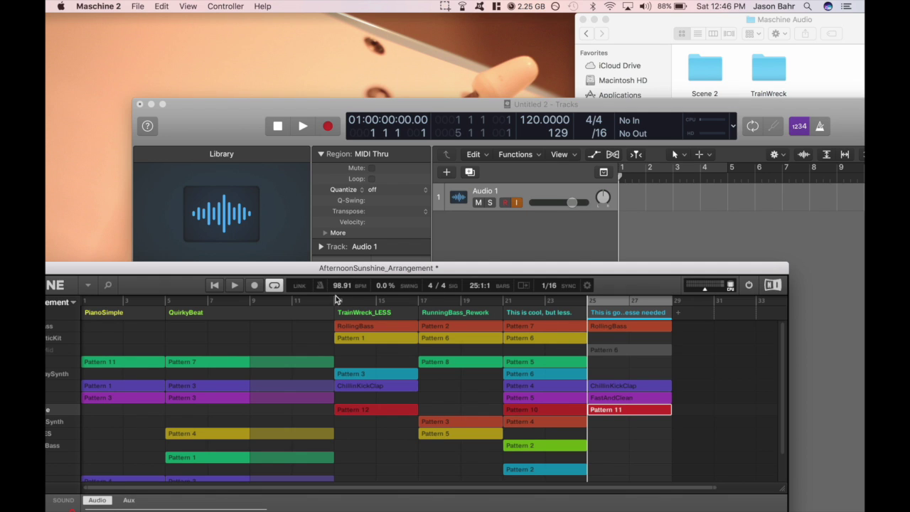
Step: Set Logic's project tempo to 98.91 BPM and select the Scene 2 folder in Finder
{"action": "double_click", "coordinate": [540, 120]}
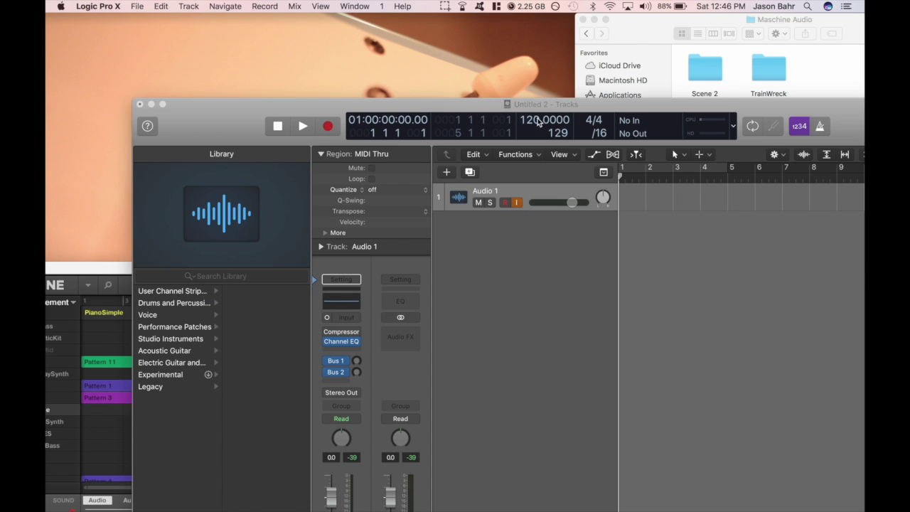
{"action": "type", "text": "98.91"}
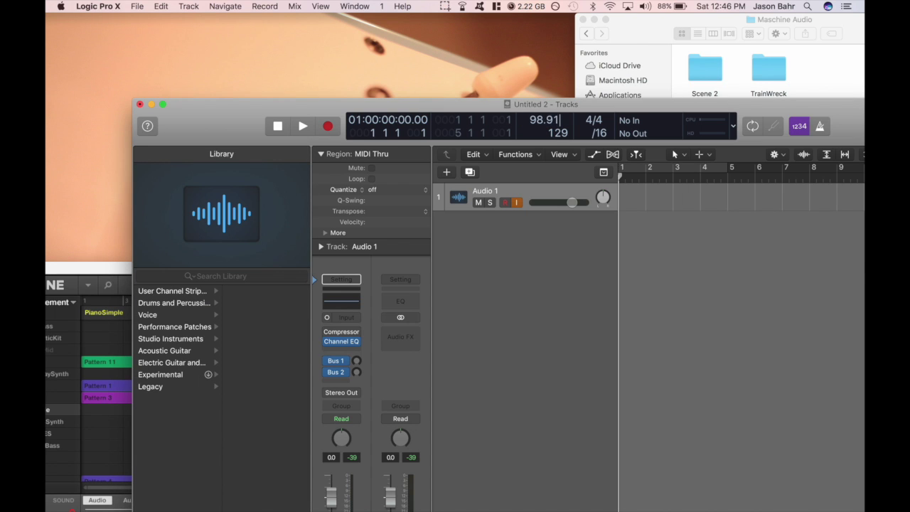
{"action": "key", "text": "Return"}
{"action": "left_click_drag", "start_coordinate": [624, 104], "coordinate": [541, 113]}
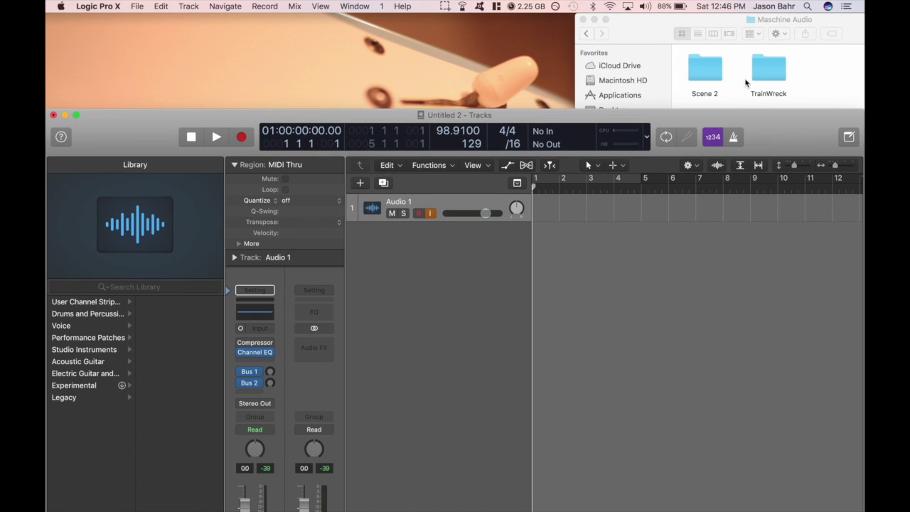
{"action": "left_click", "coordinate": [715, 74]}
Step: Open Scene 2, drag the December file toward Logic, then return to Logic's full-screen space
{"action": "double_click", "coordinate": [715, 73]}
{"action": "left_click_drag", "start_coordinate": [715, 77], "coordinate": [774, 131]}
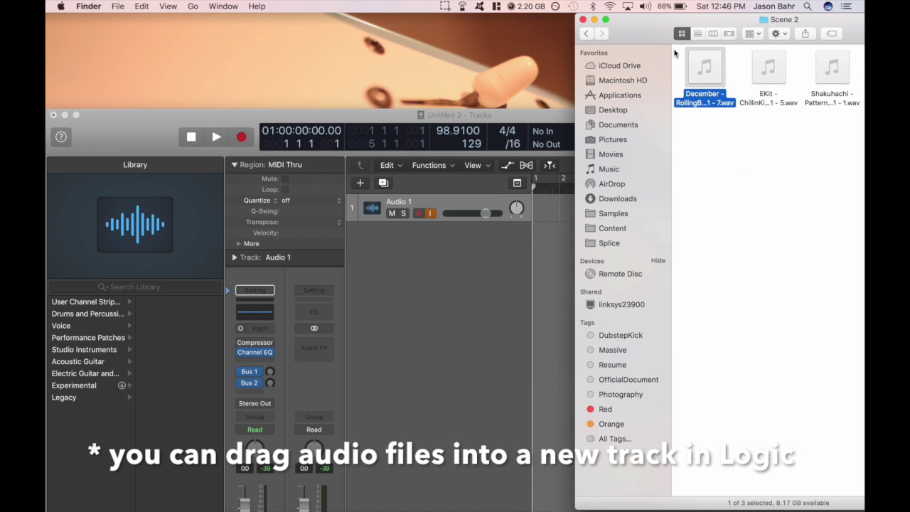
{"action": "left_click", "coordinate": [594, 19]}
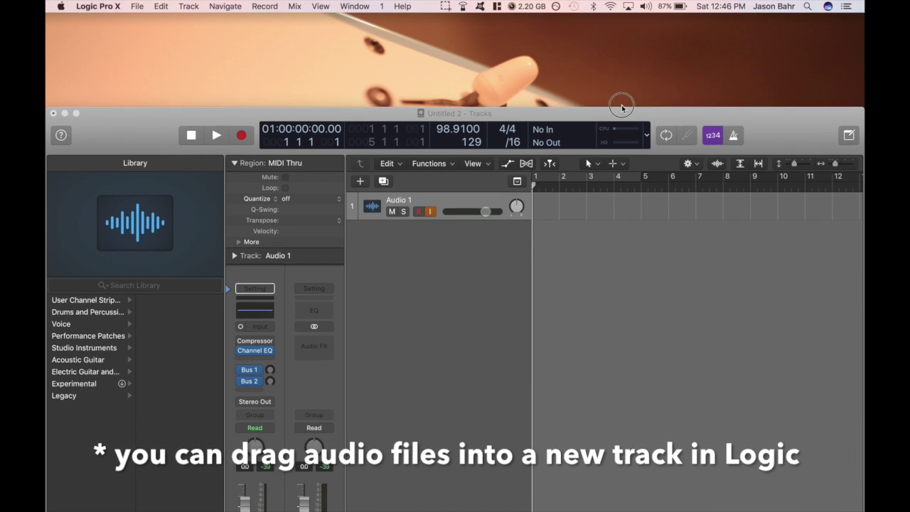
{"action": "key", "text": "ctrl+Up"}
{"action": "left_click", "coordinate": [620, 43]}
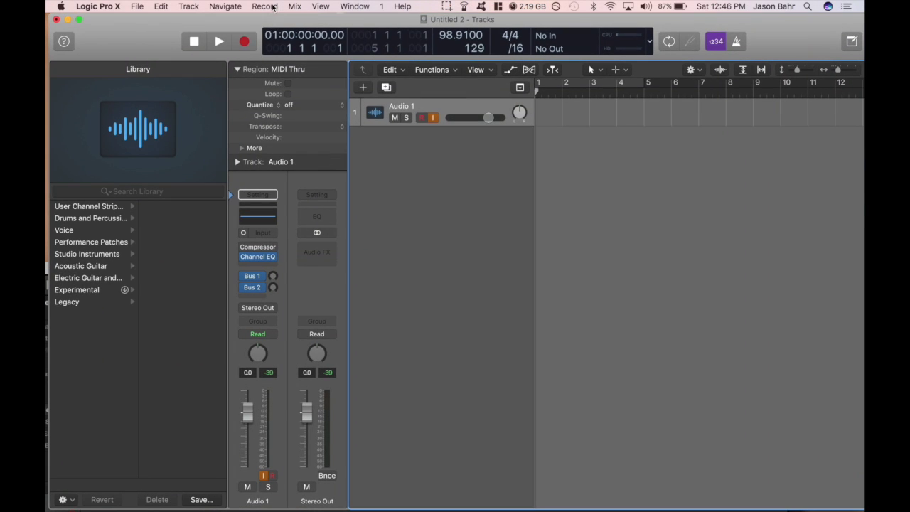
Step: Show Logic's All Files browser and navigate to Desktop > Maschine Audio > TrainWreck
{"action": "left_click", "coordinate": [320, 6]}
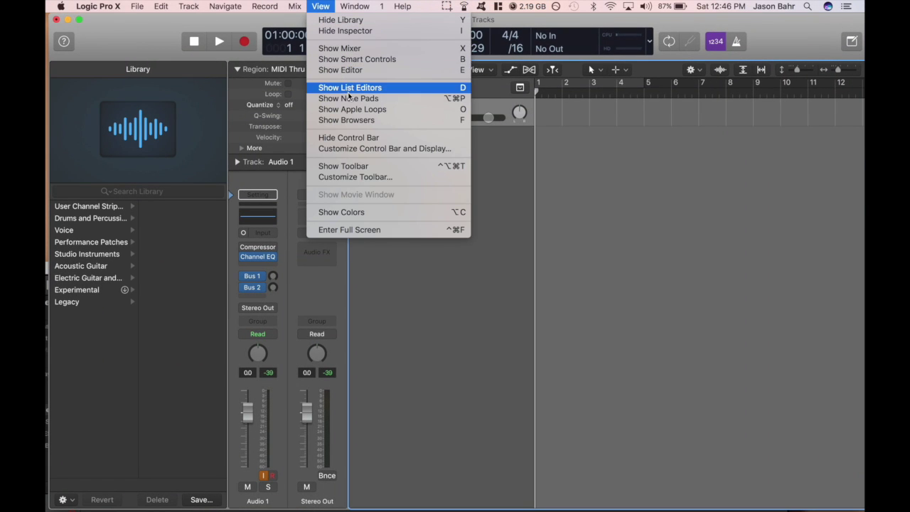
{"action": "left_click", "coordinate": [347, 120]}
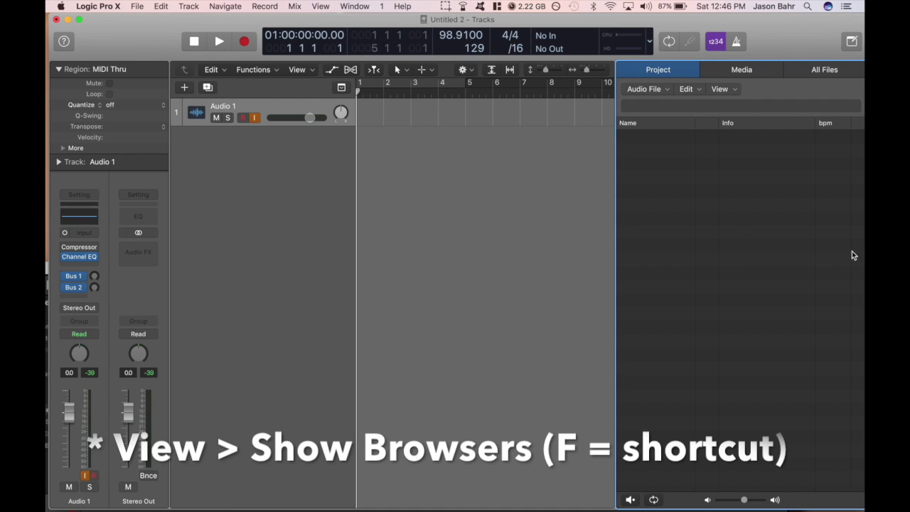
{"action": "left_click", "coordinate": [811, 71]}
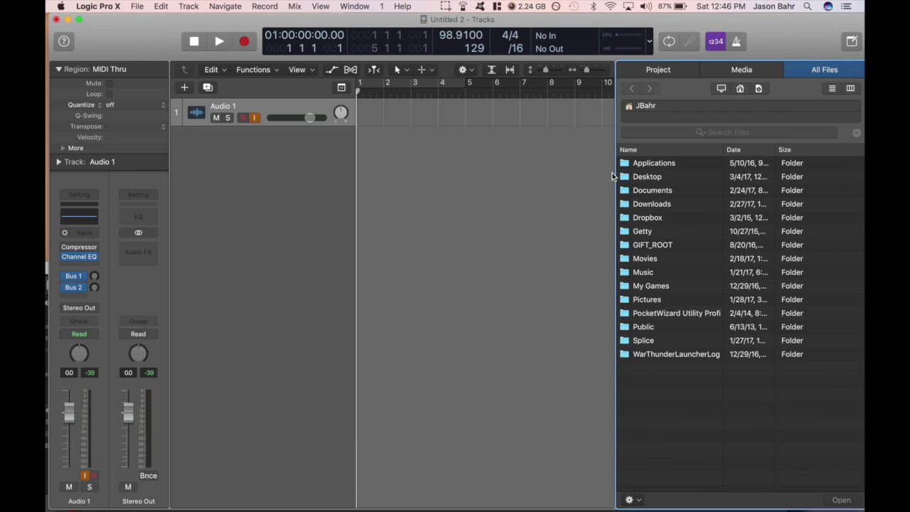
{"action": "double_click", "coordinate": [642, 178]}
{"action": "double_click", "coordinate": [664, 272]}
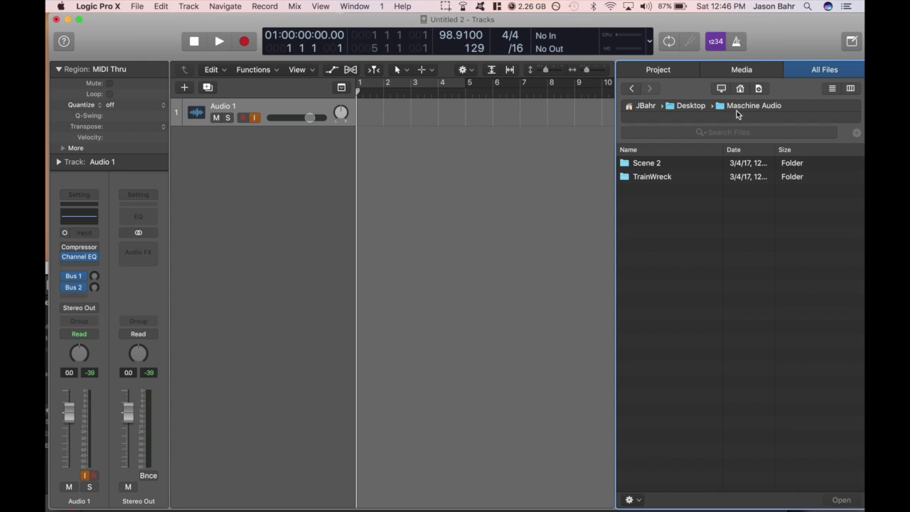
{"action": "double_click", "coordinate": [670, 175]}
Step: Place the December, EKit, LoudAcousticKit, Serum and Shakuhachi loops on tracks 1–5 at bar 1
{"action": "left_click_drag", "start_coordinate": [668, 163], "coordinate": [364, 114]}
{"action": "left_click_drag", "start_coordinate": [661, 179], "coordinate": [361, 146]}
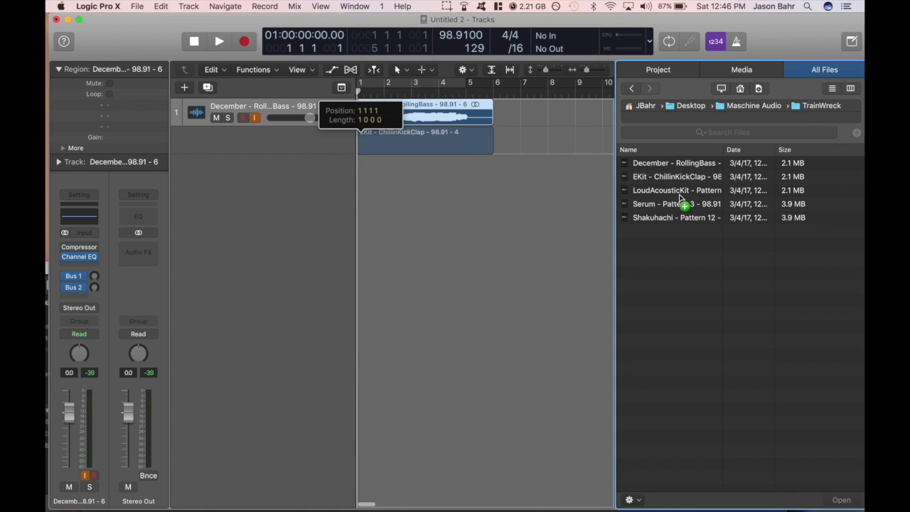
{"action": "left_click_drag", "start_coordinate": [677, 191], "coordinate": [364, 165]}
{"action": "left_click_drag", "start_coordinate": [635, 204], "coordinate": [366, 192]}
{"action": "left_click_drag", "start_coordinate": [667, 225], "coordinate": [365, 224]}
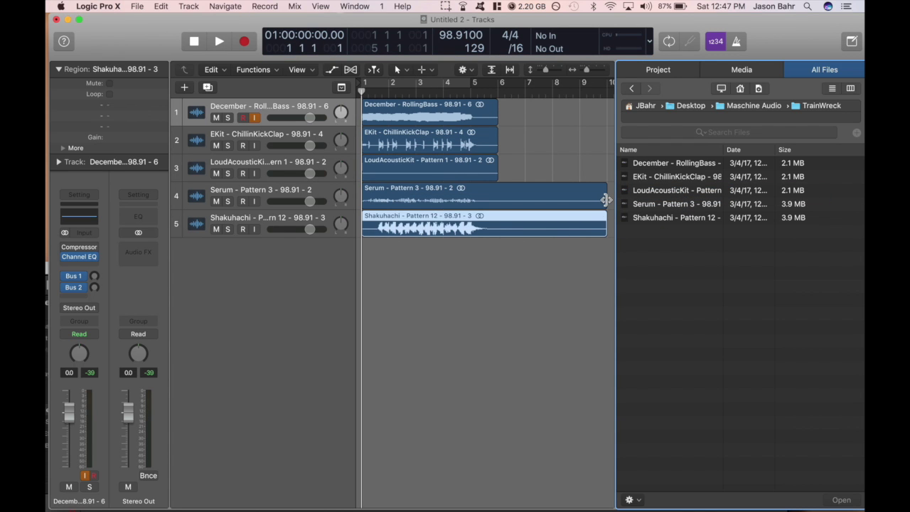
Step: Trim all five regions to end at bar 5, then cycle and play bars 1–5
{"action": "left_click_drag", "start_coordinate": [605, 199], "coordinate": [470, 198]}
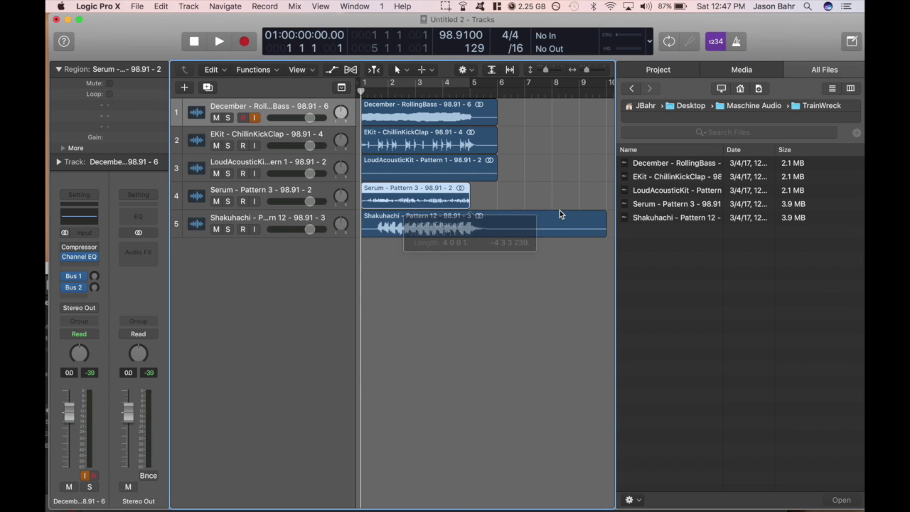
{"action": "left_click_drag", "start_coordinate": [603, 231], "coordinate": [469, 229]}
{"action": "left_click_drag", "start_coordinate": [492, 171], "coordinate": [469, 145]}
{"action": "left_click_drag", "start_coordinate": [496, 112], "coordinate": [469, 111]}
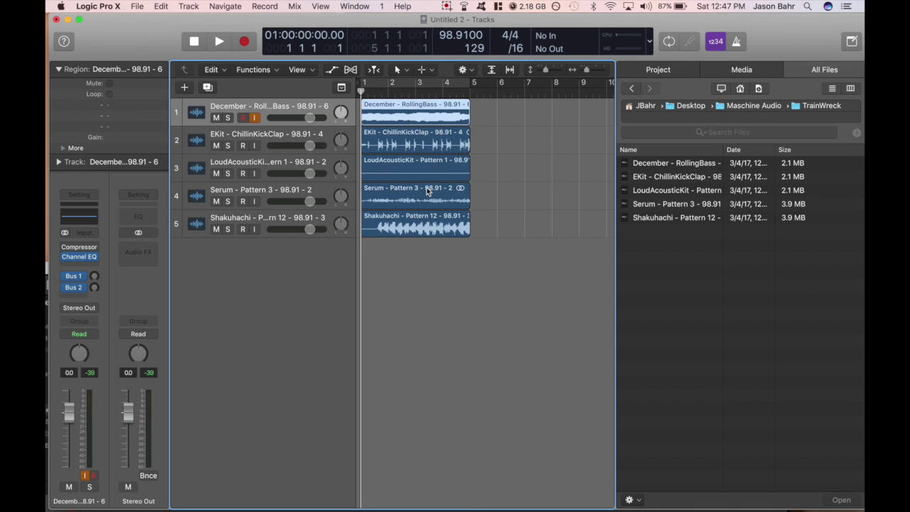
{"action": "key", "text": "c"}
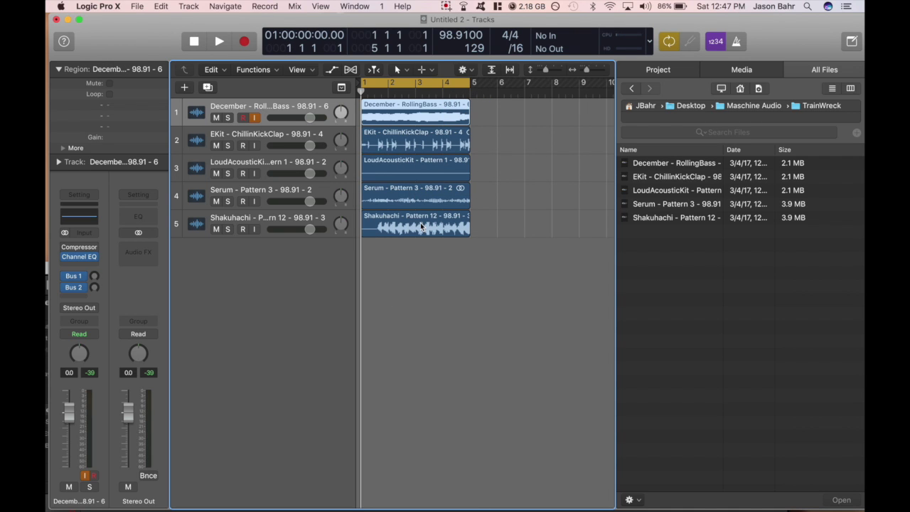
{"action": "key", "text": "space"}
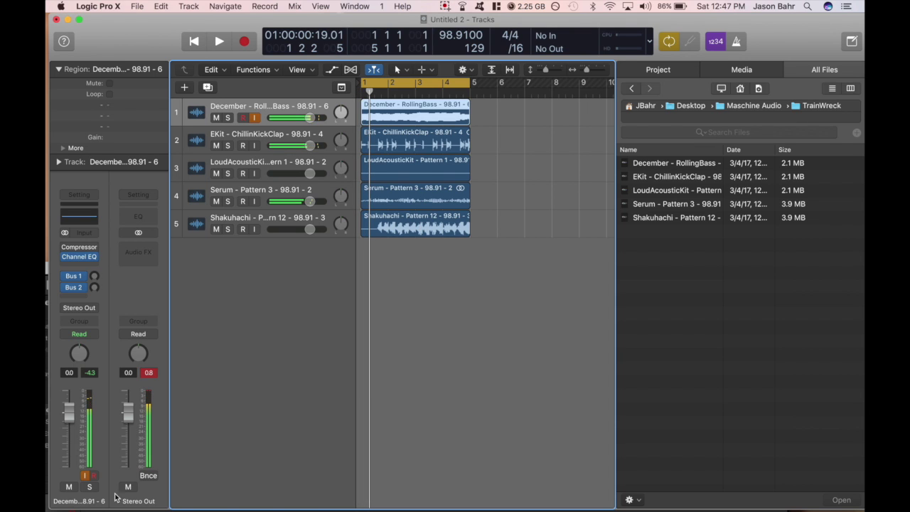
Step: Lower the Stereo Out level, then turn down EKit slightly and Shakuhachi to -11.8 dB during playback
{"action": "left_click_drag", "start_coordinate": [129, 414], "coordinate": [134, 457]}
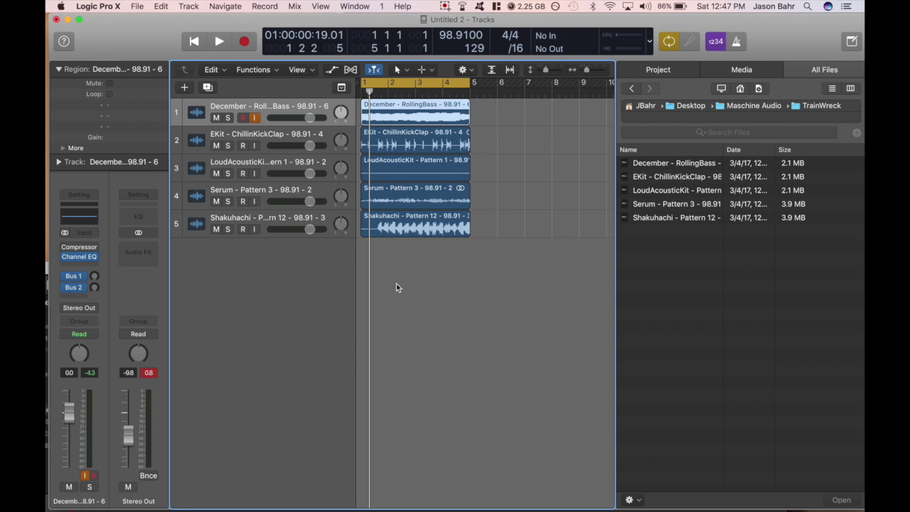
{"action": "key", "text": "space"}
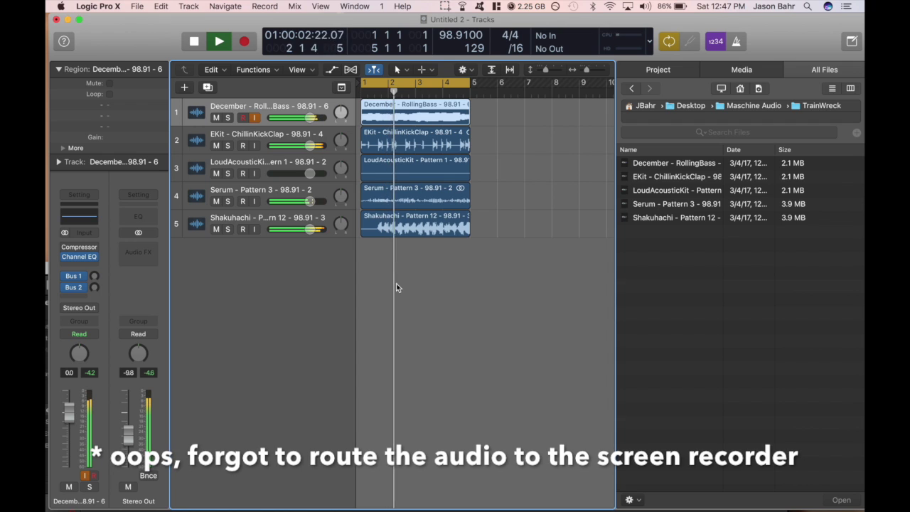
{"action": "left_click_drag", "start_coordinate": [310, 229], "coordinate": [299, 229]}
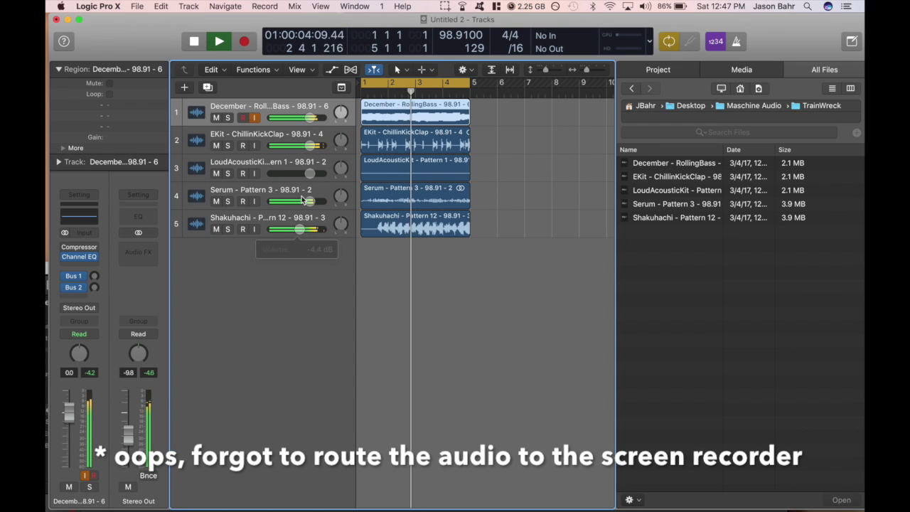
{"action": "left_click", "coordinate": [309, 145]}
{"action": "left_click_drag", "start_coordinate": [310, 145], "coordinate": [306, 125]}
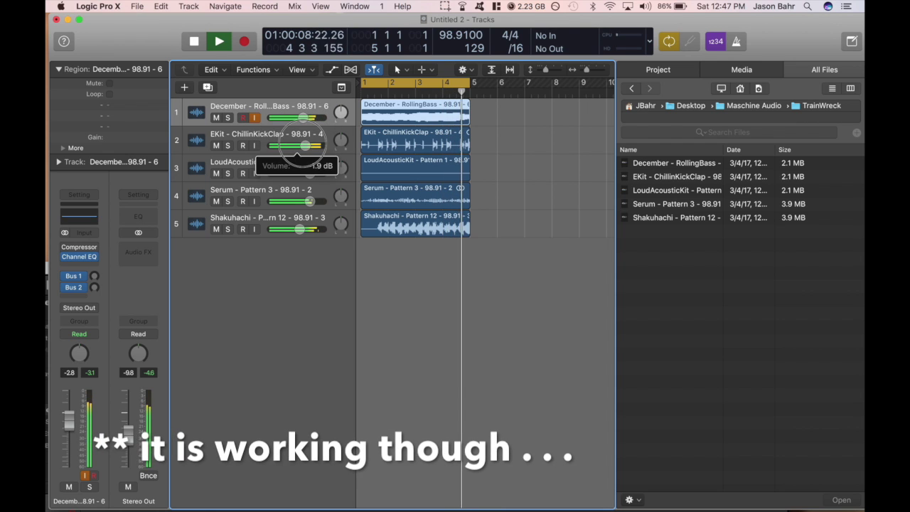
{"action": "left_click_drag", "start_coordinate": [300, 229], "coordinate": [288, 230]}
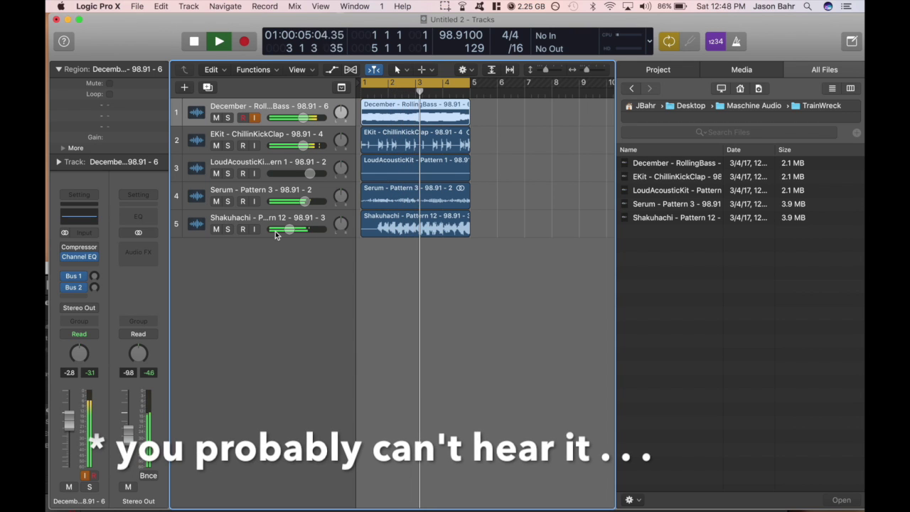
Step: Stop playback, move the playhead back to bar 1, and return the browser to Maschine Audio
{"action": "key", "text": "space"}
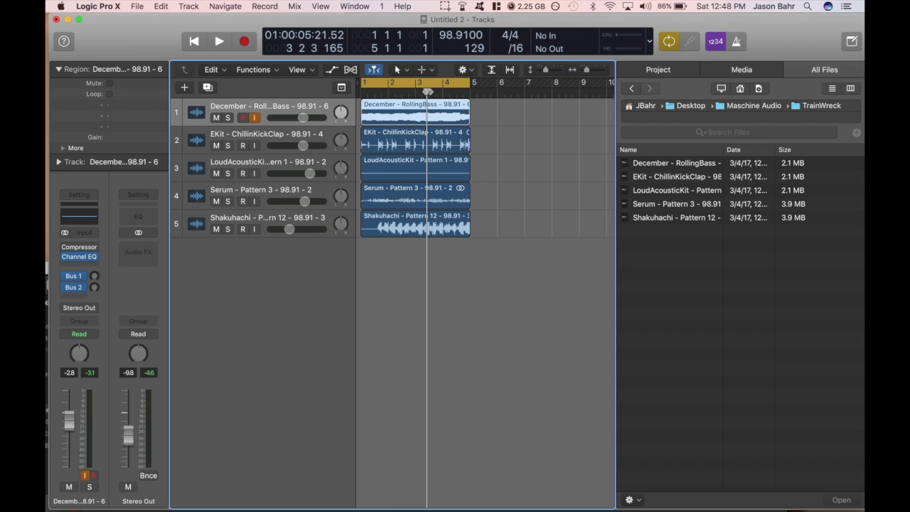
{"action": "left_click_drag", "start_coordinate": [428, 92], "coordinate": [322, 90]}
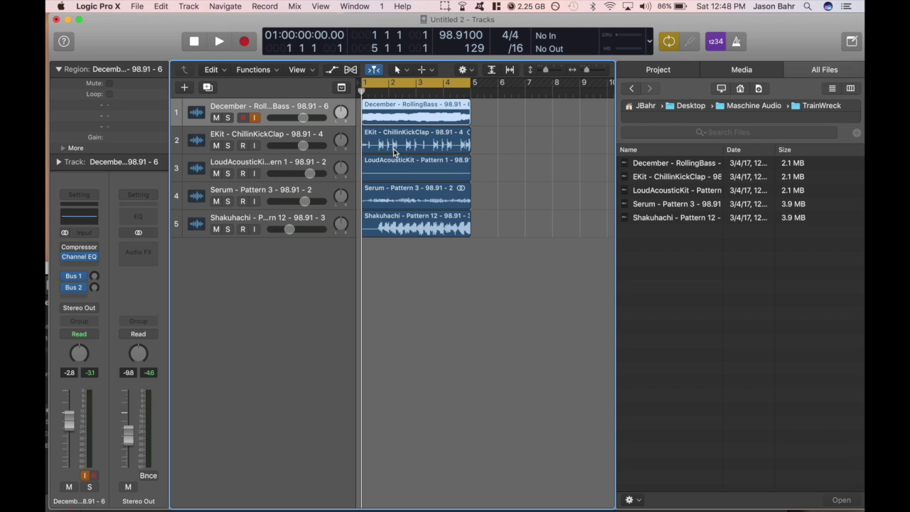
{"action": "left_click", "coordinate": [751, 107]}
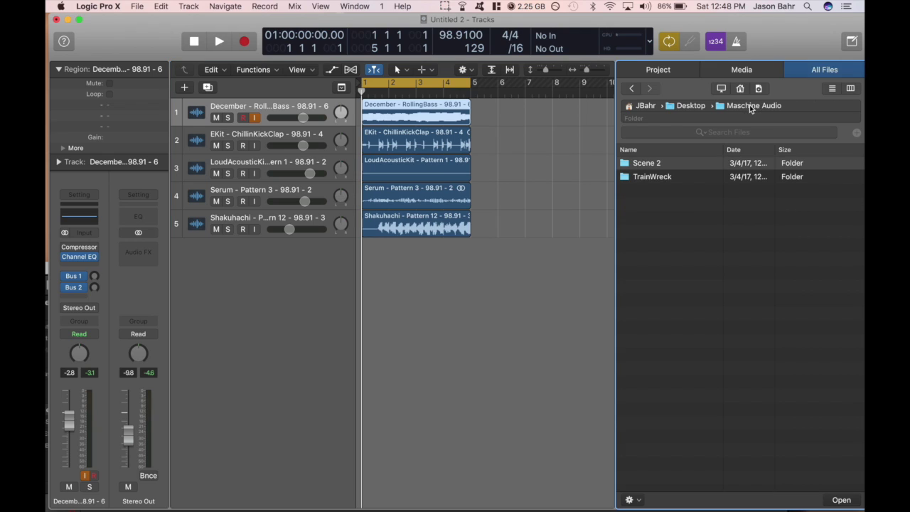
Step: Place the Scene 2 December, EKit and Shakuhachi loops on new tracks at bar 5
{"action": "double_click", "coordinate": [674, 164]}
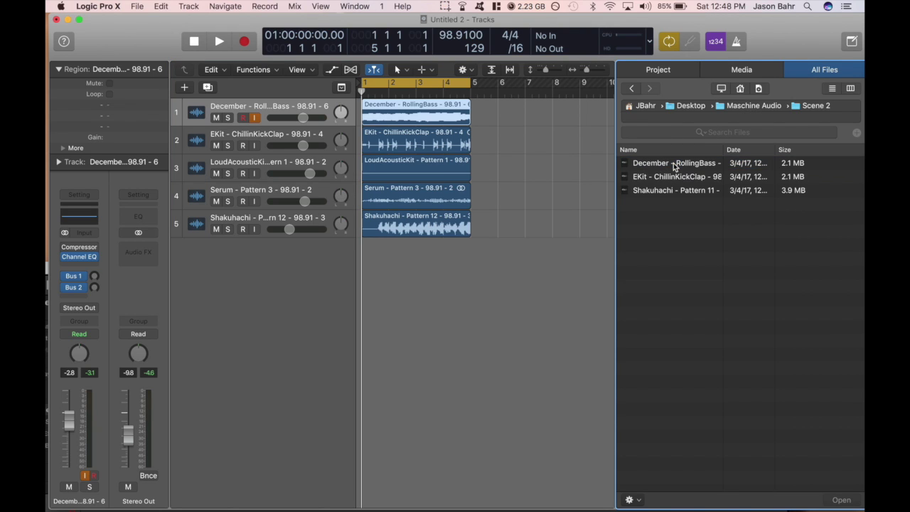
{"action": "left_click_drag", "start_coordinate": [675, 166], "coordinate": [690, 187]}
{"action": "left_click_drag", "start_coordinate": [618, 181], "coordinate": [539, 313]}
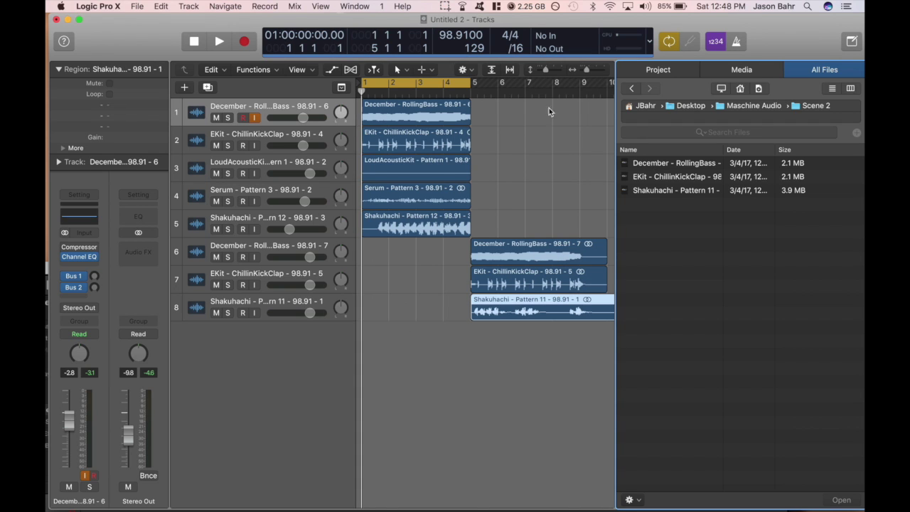
Step: Bypass the Channel EQ on the RollingBass track
{"action": "left_click", "coordinate": [79, 216]}
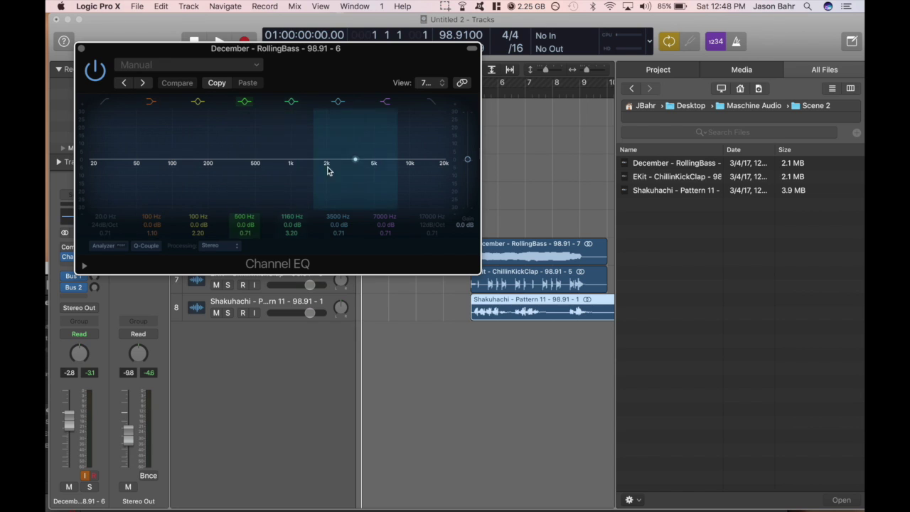
{"action": "left_click", "coordinate": [90, 62]}
{"action": "left_click", "coordinate": [82, 49]}
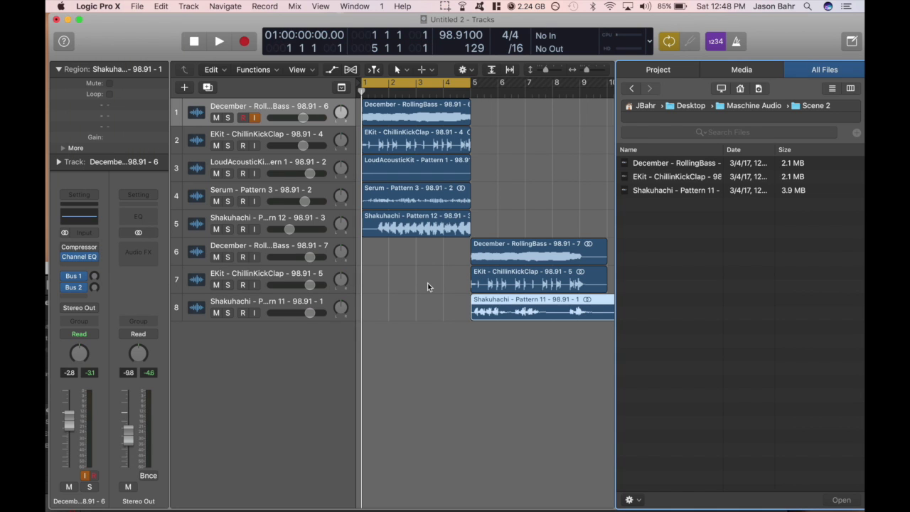
Step: Trim the December, EKit and Shakuhachi regions on tracks 6–8 to end at bar 9
{"action": "scroll", "coordinate": [521, 372], "scroll_direction": "right", "scroll_amount": 5}
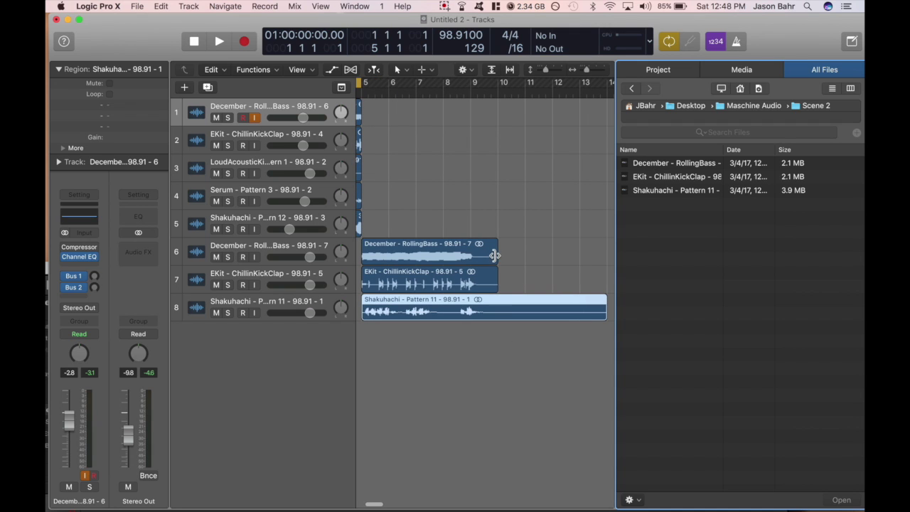
{"action": "left_click_drag", "start_coordinate": [497, 256], "coordinate": [469, 257]}
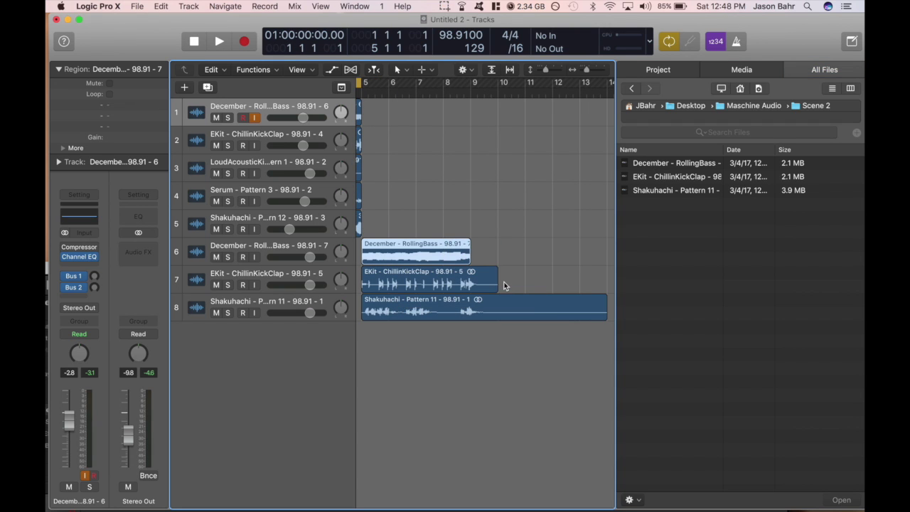
{"action": "left_click_drag", "start_coordinate": [498, 287], "coordinate": [469, 288]}
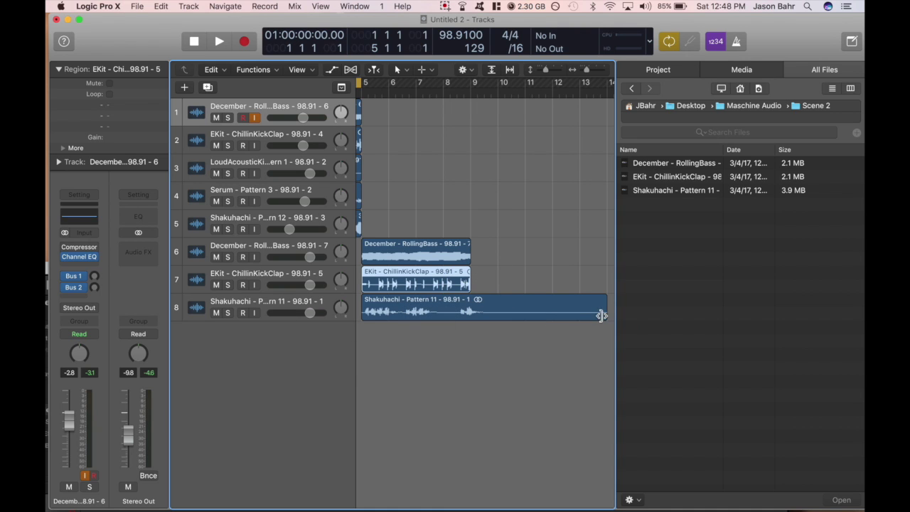
{"action": "left_click_drag", "start_coordinate": [604, 317], "coordinate": [467, 322]}
Step: Play the arrangement from the start with cycling turned off
{"action": "key", "text": "Return"}
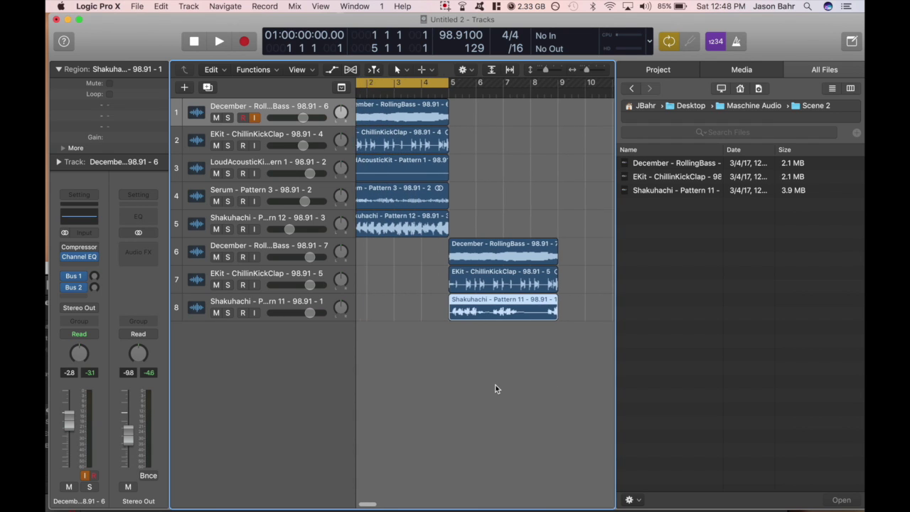
{"action": "key", "text": "c"}
{"action": "key", "text": "space"}
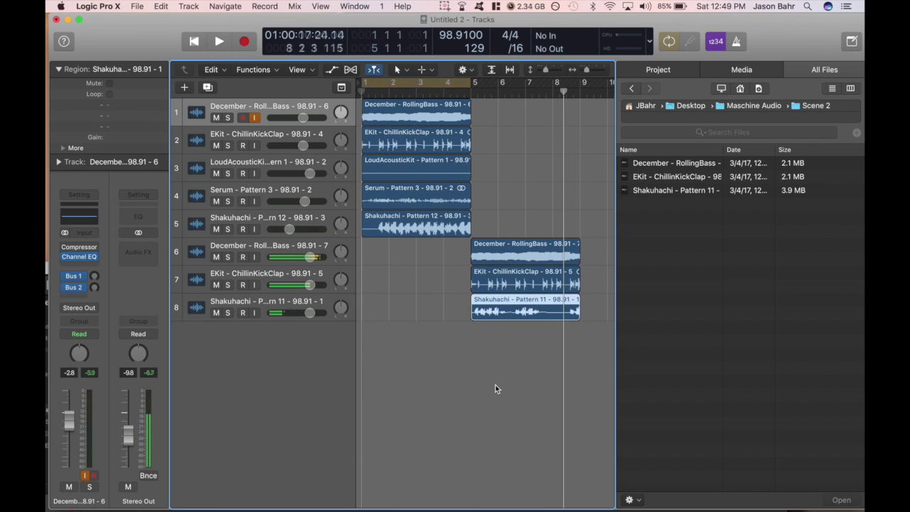